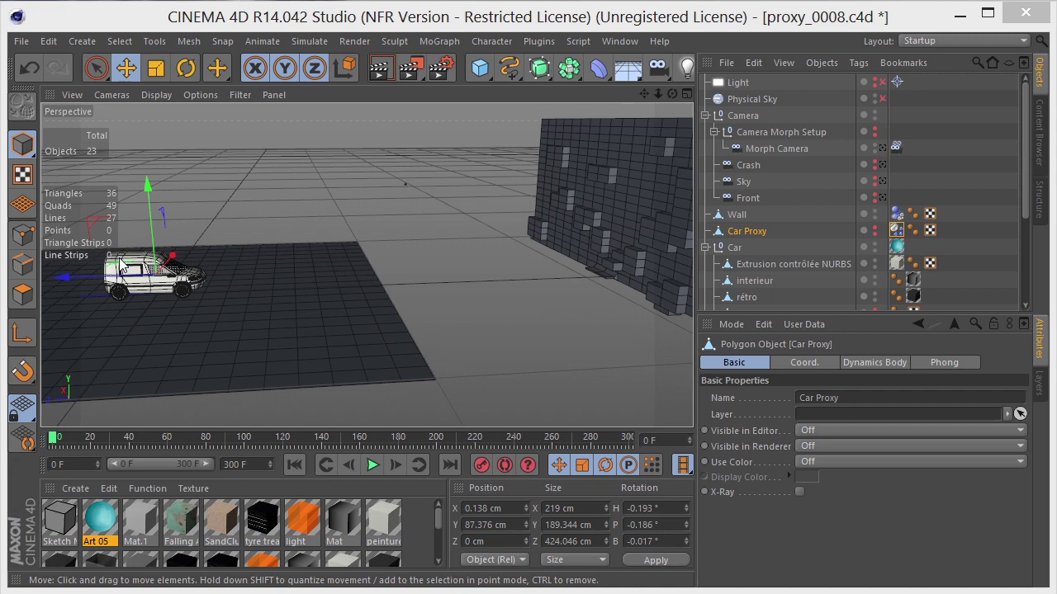
# Frame the car's body in the view and make the Car Proxy object visible
pyautogui.click(136, 269)
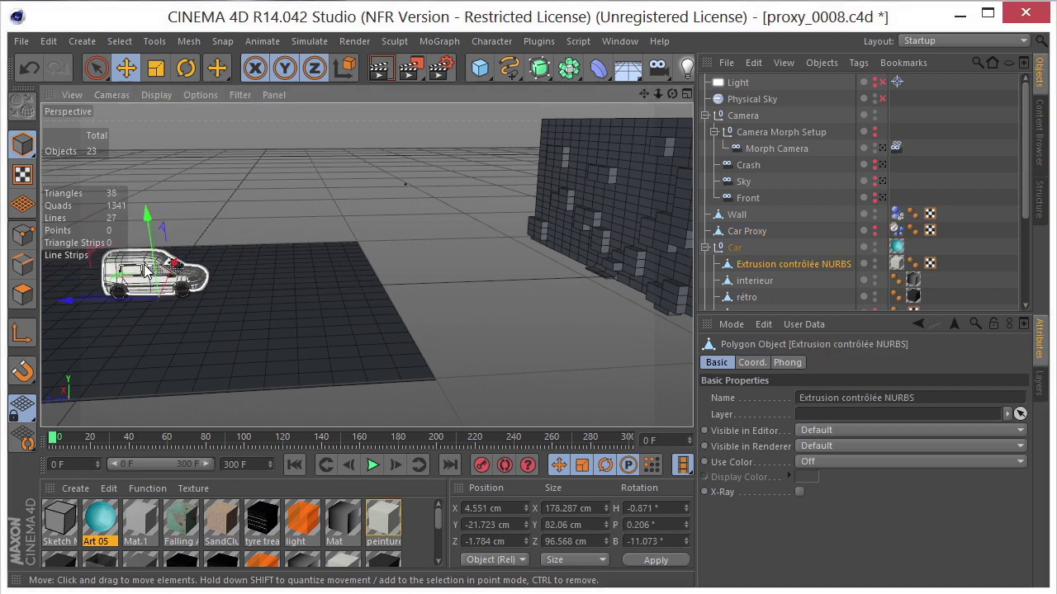
pyautogui.press('0')
pyautogui.press('o')
pyautogui.scroll(-4, 375, 318)
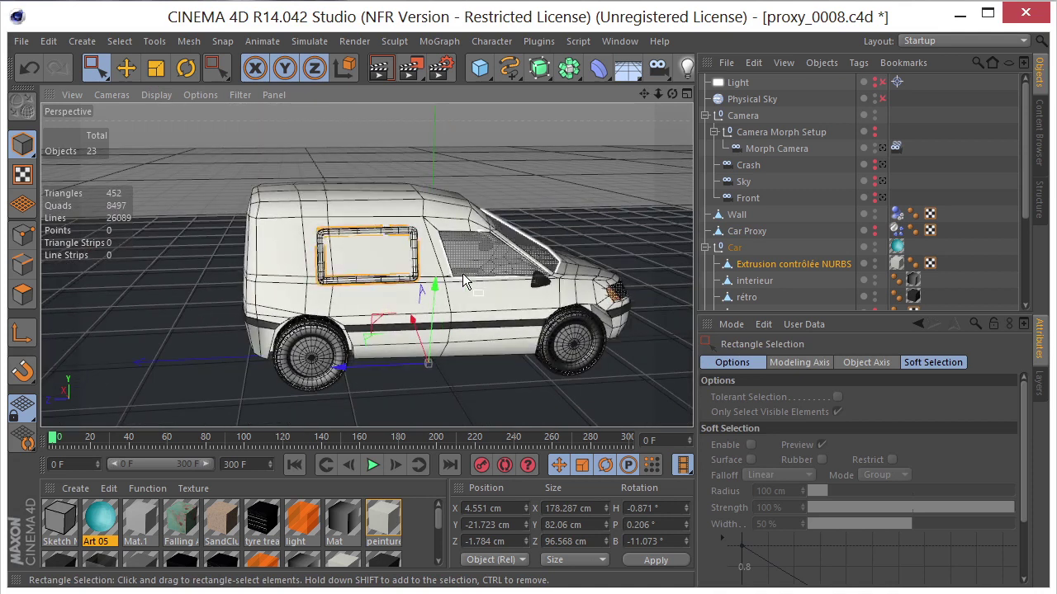
pyautogui.click(874, 230)
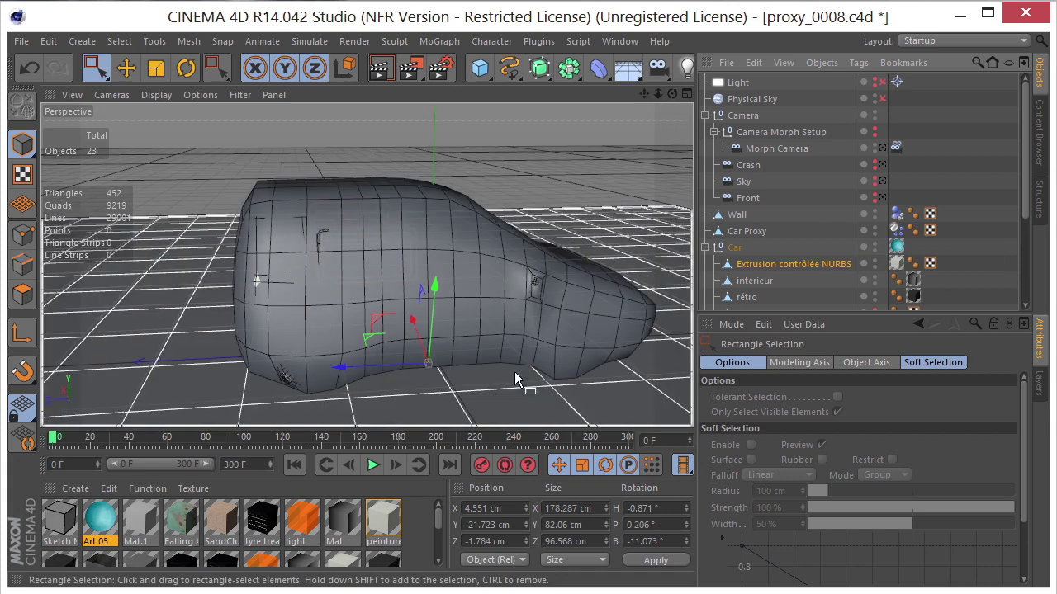
# Examine the shape of the car proxy mesh enclosing the car from several angles
pyautogui.keyDown('alt'); pyautogui.moveTo(535, 298); pyautogui.dragTo(404, 264); pyautogui.keyUp('alt')
pyautogui.keyDown('alt'); pyautogui.moveTo(531, 267); pyautogui.dragTo(469, 268); pyautogui.keyUp('alt')
pyautogui.click(469, 269)
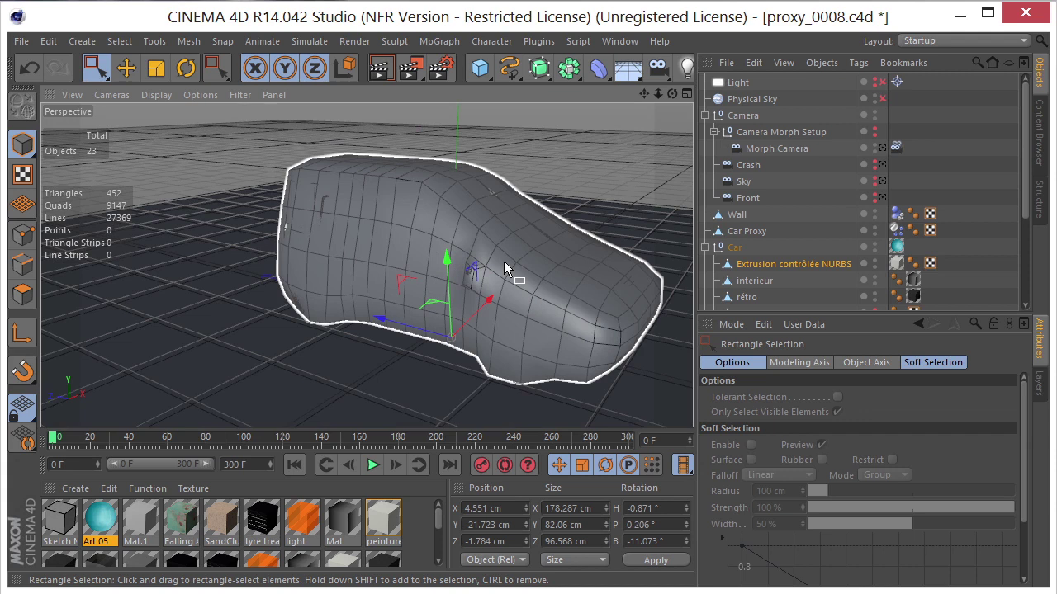
pyautogui.keyDown('alt'); pyautogui.moveTo(504, 261); pyautogui.dragTo(536, 278); pyautogui.keyUp('alt')
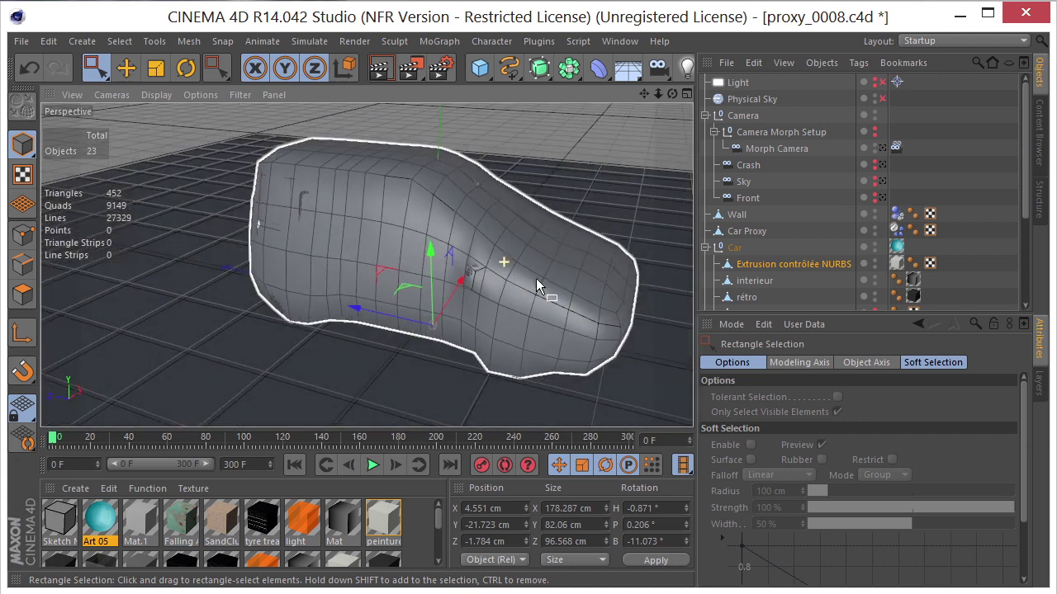
pyautogui.keyDown('alt'); pyautogui.moveTo(408, 272); pyautogui.dragTo(502, 300); pyautogui.keyUp('alt')
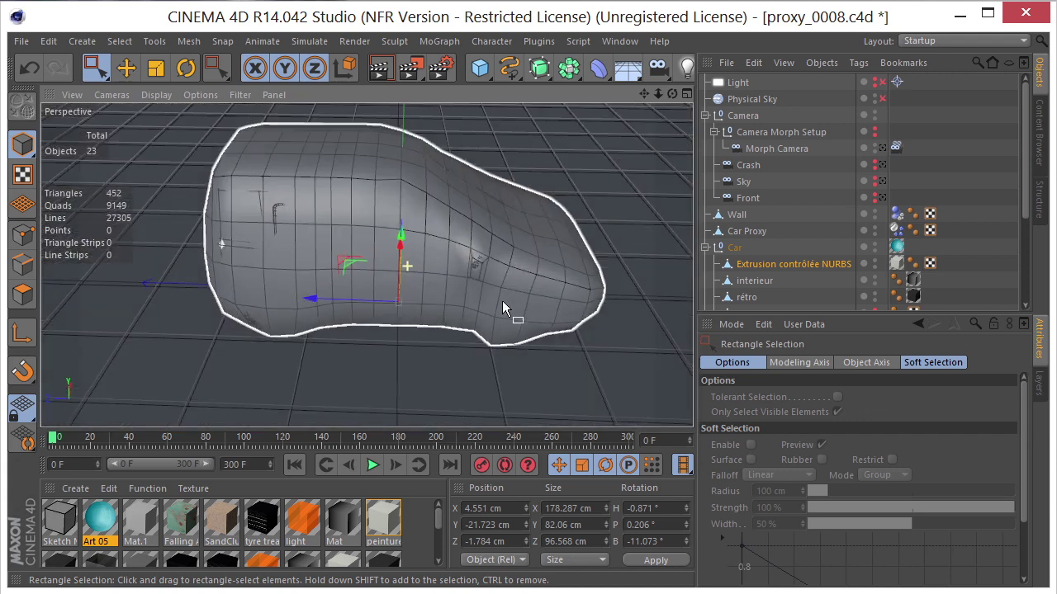
pyautogui.keyDown('alt'); pyautogui.moveTo(540, 198); pyautogui.dragTo(499, 184); pyautogui.keyUp('alt')
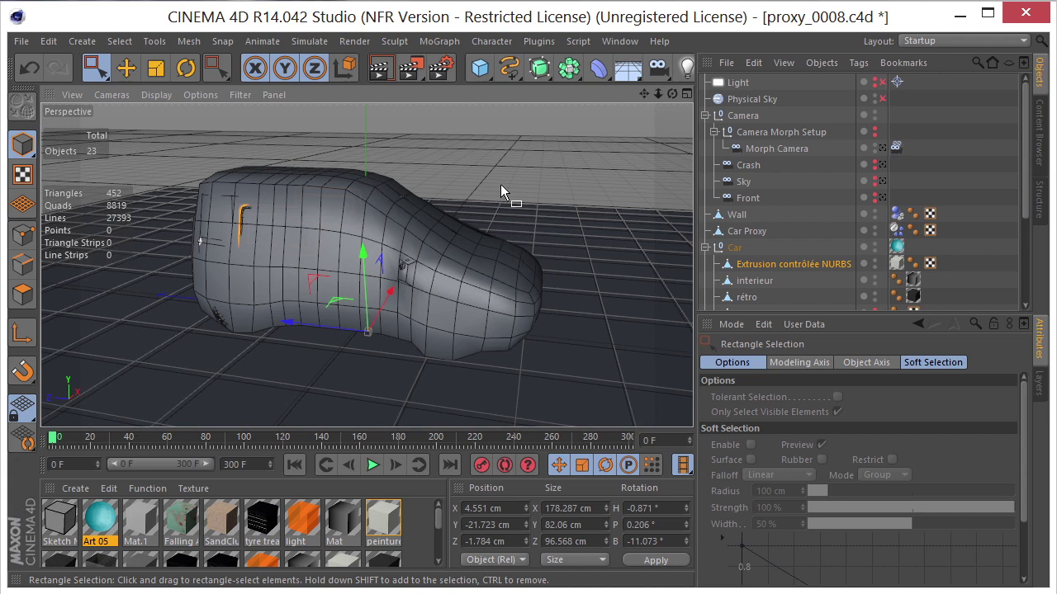
pyautogui.click(544, 205)
pyautogui.click(497, 234)
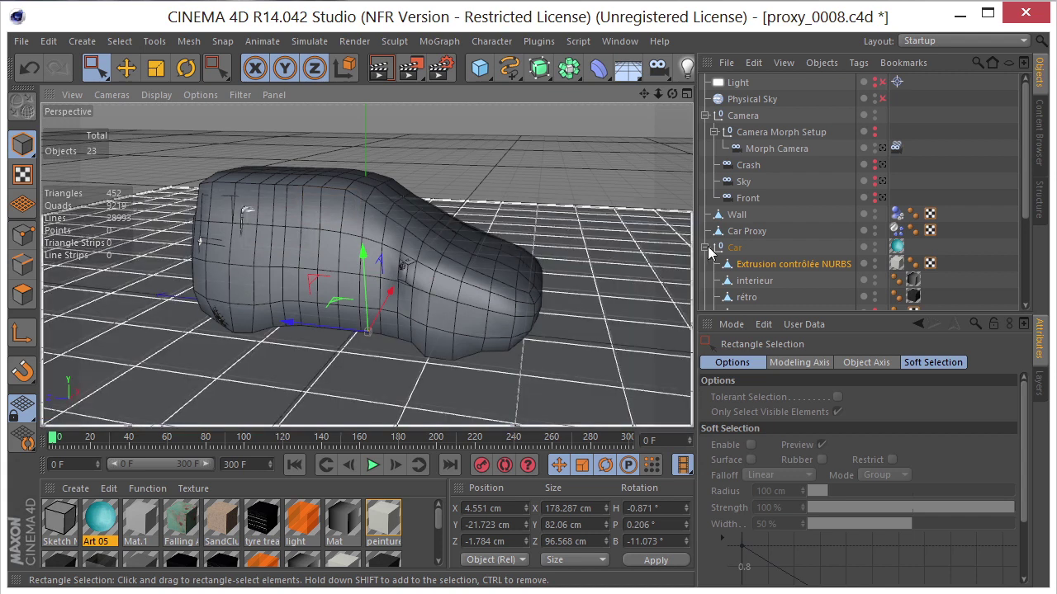
# Review the Soft Body and Dynamics settings of the Car Proxy's Dynamics Body tag
pyautogui.click(895, 230)
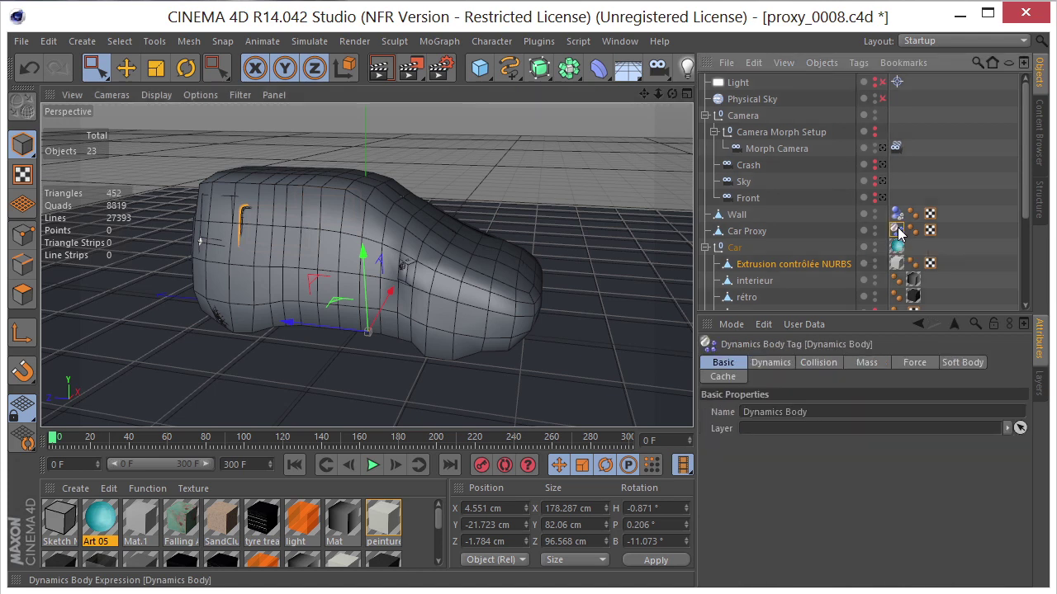
pyautogui.click(946, 368)
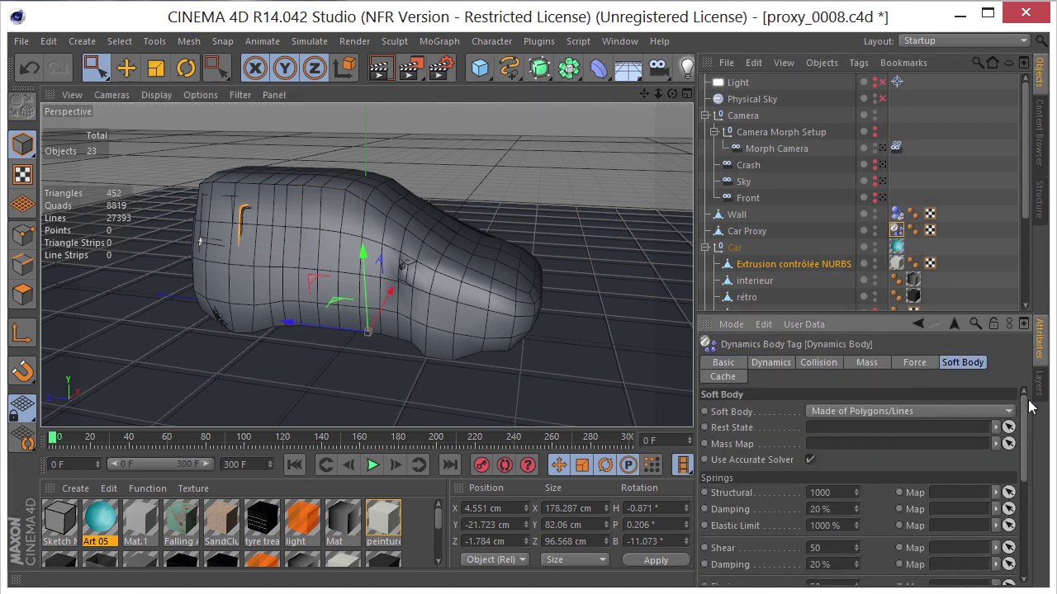
pyautogui.moveTo(1023, 408)
pyautogui.mouseDown()
pyautogui.moveTo(1013, 527)
pyautogui.moveTo(1025, 400)
pyautogui.mouseUp()
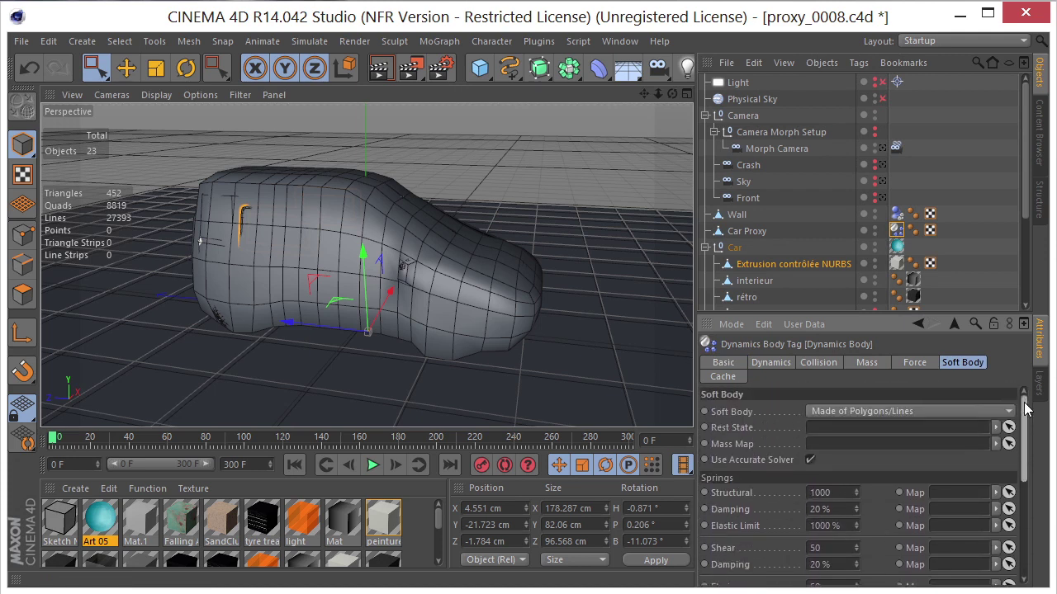
pyautogui.moveTo(644, 93); pyautogui.dragTo(503, 92)
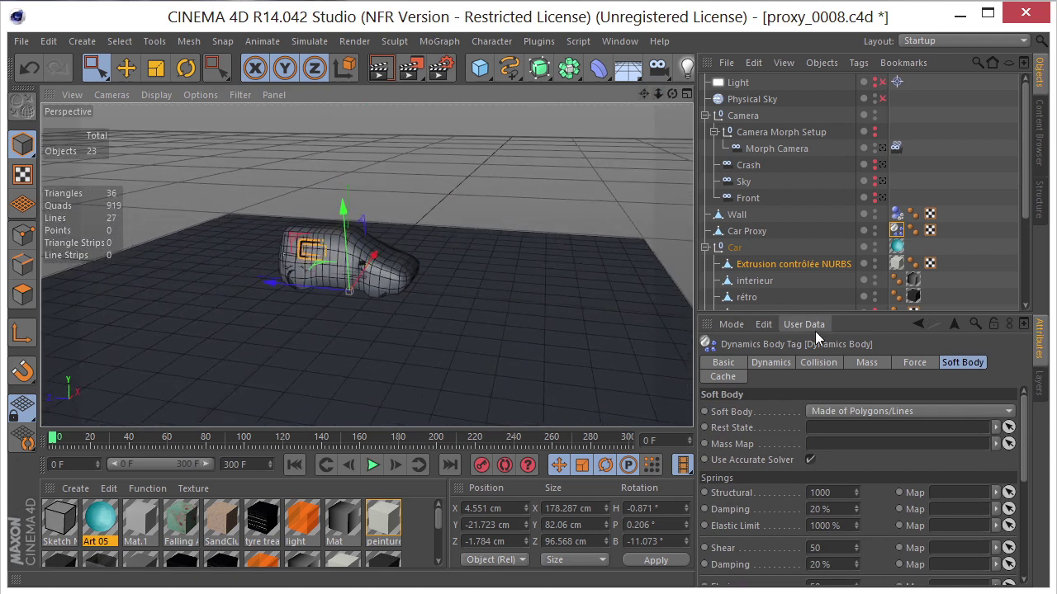
pyautogui.click(769, 363)
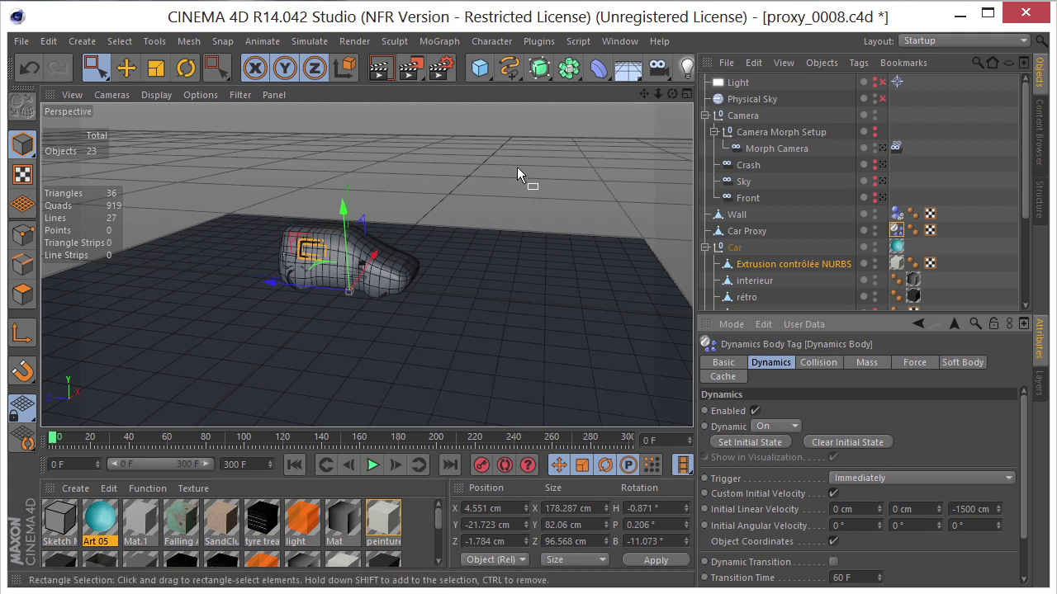
# Examine the car proxy's axis direction and its path across the floor towards the wall
pyautogui.click(319, 248)
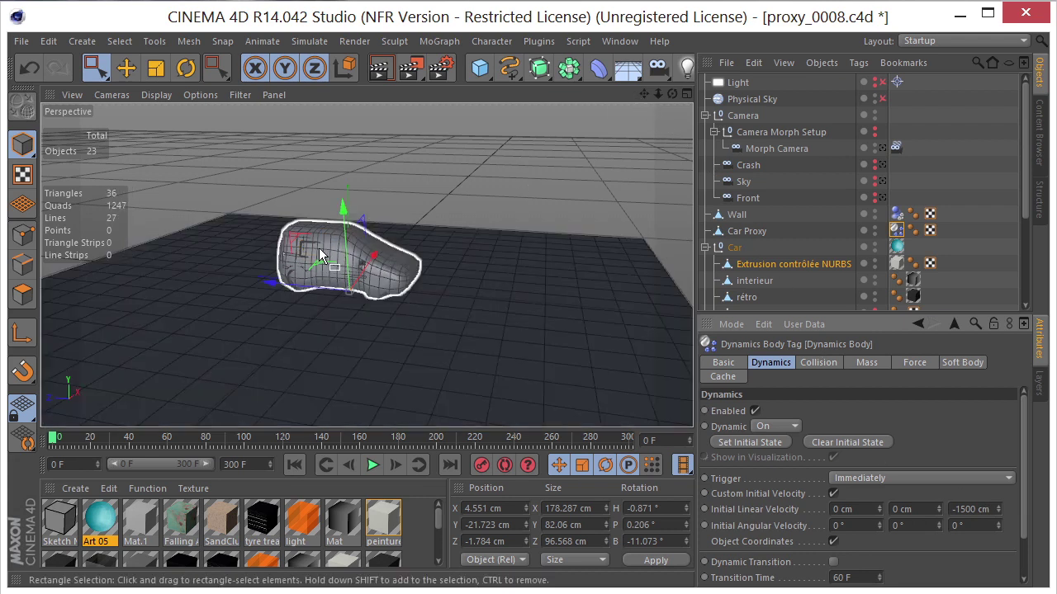
pyautogui.click(504, 297)
pyautogui.click(401, 293)
pyautogui.click(676, 311)
pyautogui.click(396, 263)
pyautogui.click(587, 270)
pyautogui.click(296, 286)
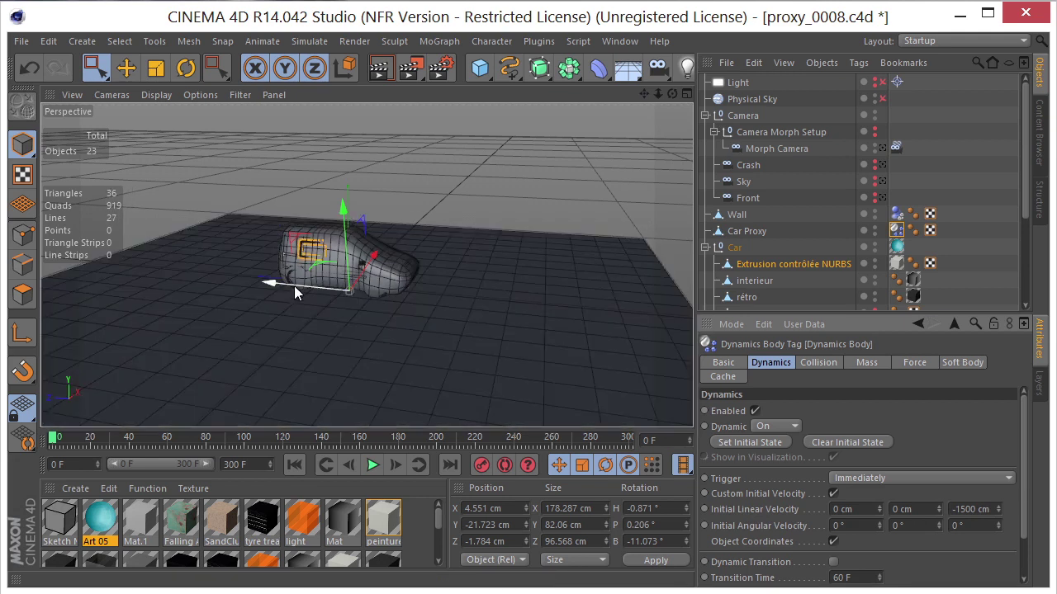
pyautogui.click(393, 274)
pyautogui.keyDown('alt'); pyautogui.moveTo(393, 274); pyautogui.dragTo(543, 253); pyautogui.keyUp('alt')
pyautogui.keyDown('alt'); pyautogui.moveTo(543, 253); pyautogui.dragTo(429, 243, button='middle'); pyautogui.keyUp('alt')
pyautogui.hotkey('ctrl', 'z')
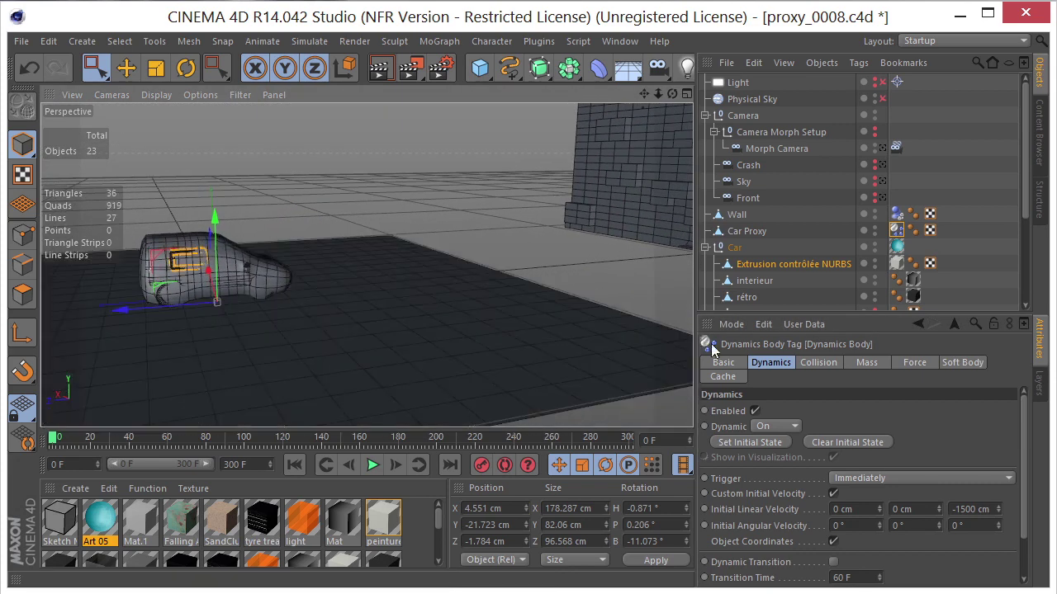
# Check the car proxy's Collision settings and play the crash simulation up to frame 99
pyautogui.click(815, 362)
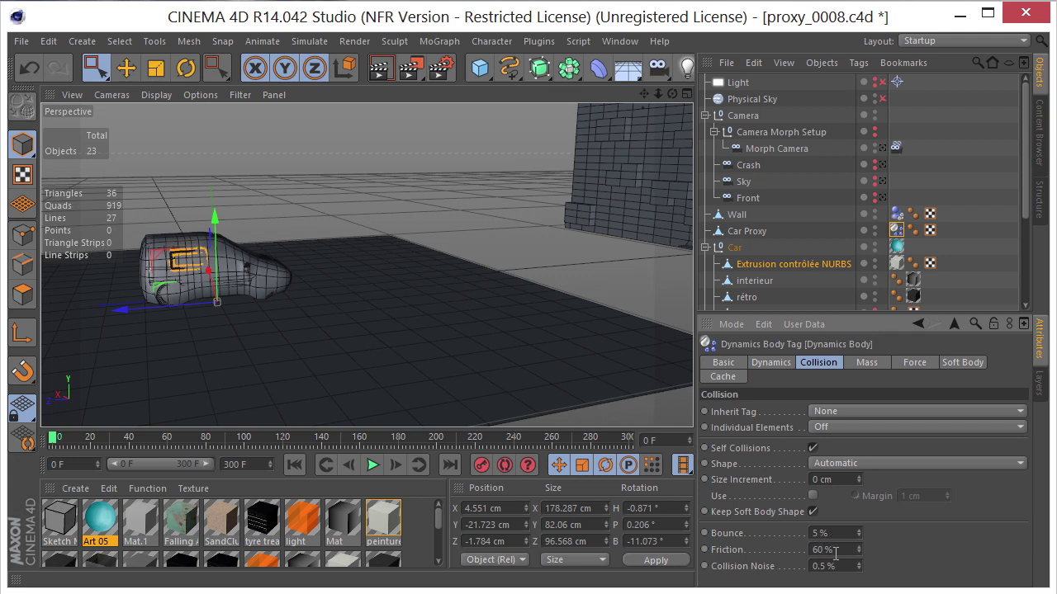
pyautogui.click(376, 307)
pyautogui.moveTo(645, 95); pyautogui.dragTo(578, 104)
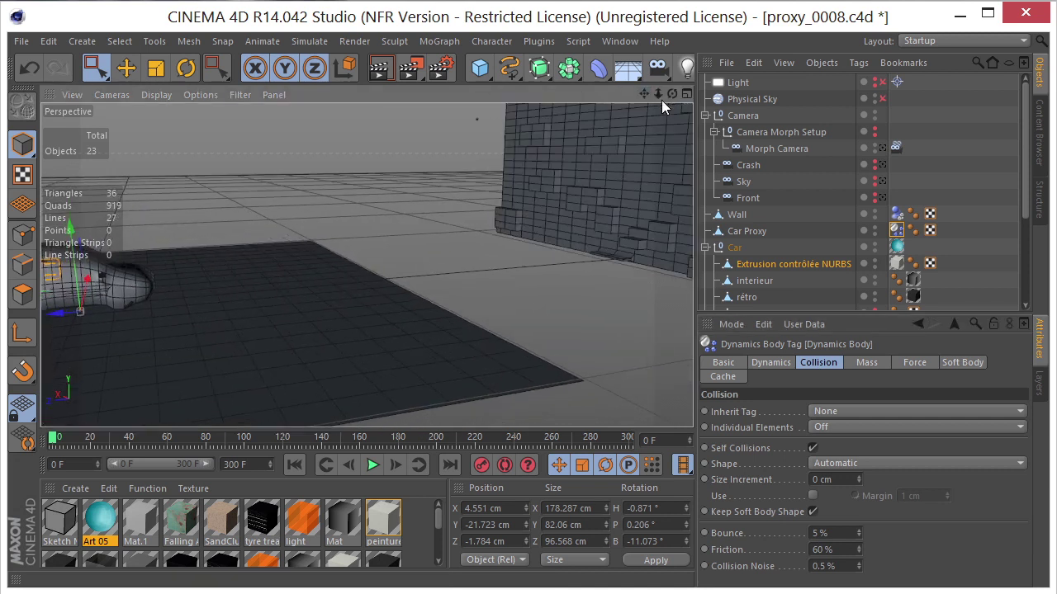
pyautogui.moveTo(658, 94)
pyautogui.mouseDown()
pyautogui.moveTo(652, 116)
pyautogui.moveTo(660, 95)
pyautogui.mouseUp()
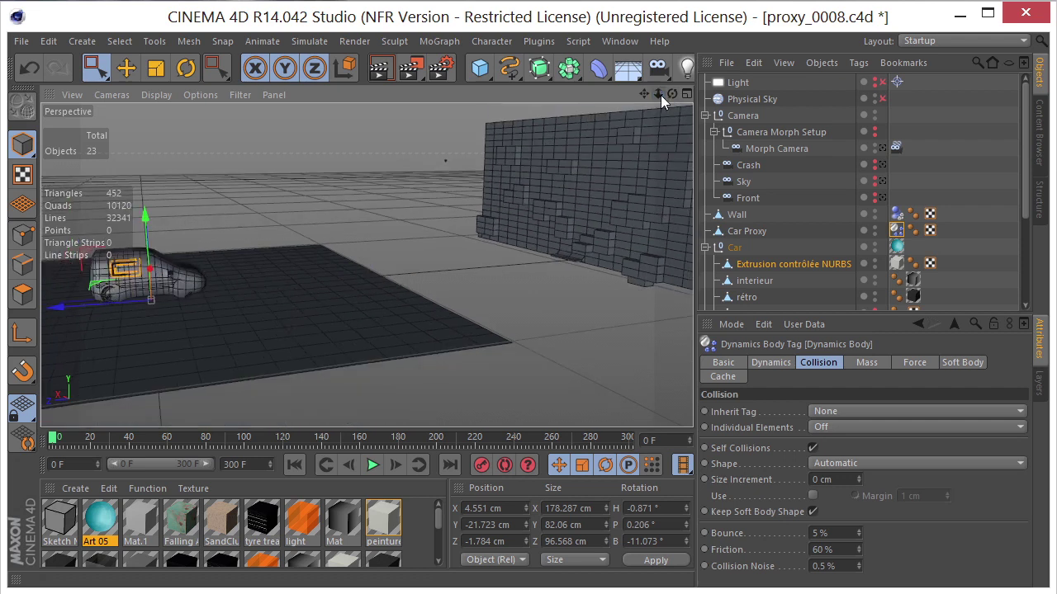
pyautogui.click(378, 467)
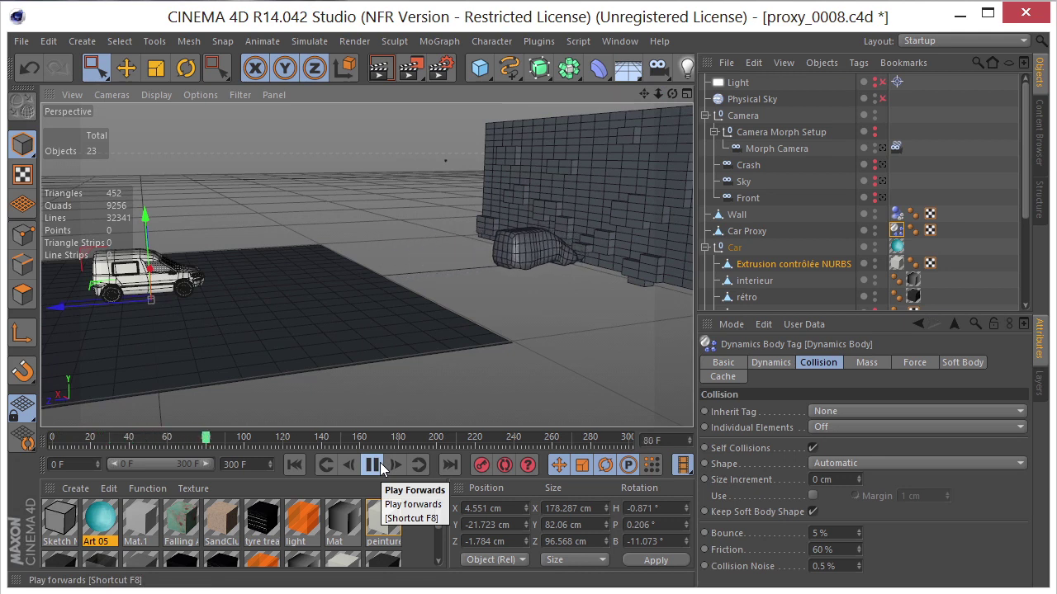
pyautogui.click(372, 465)
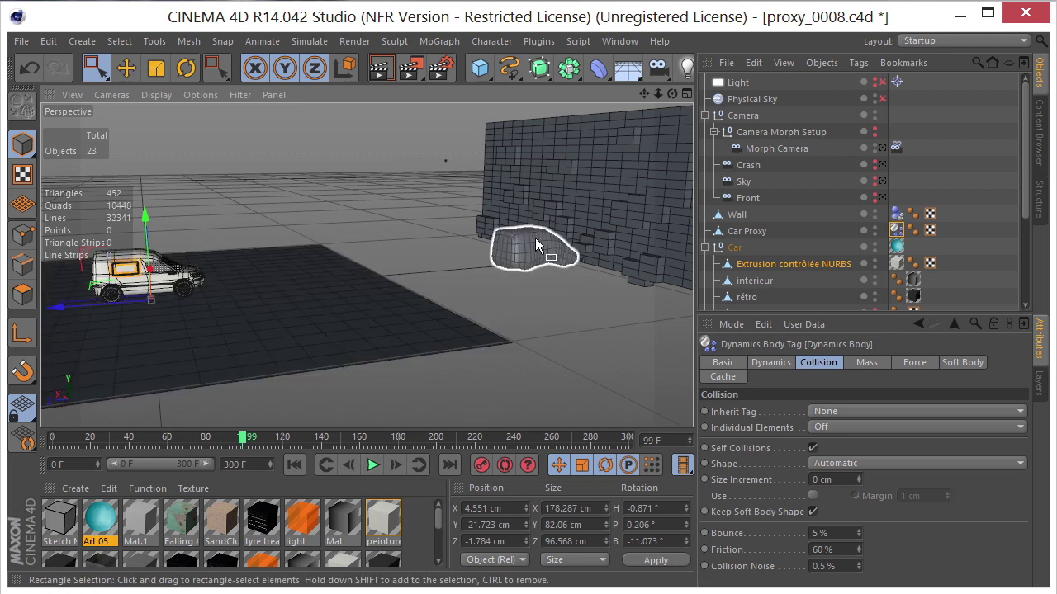
# Review the proxy's soft body springs, shape conservation and pressure settings, and return to the start of the animation
pyautogui.click(964, 363)
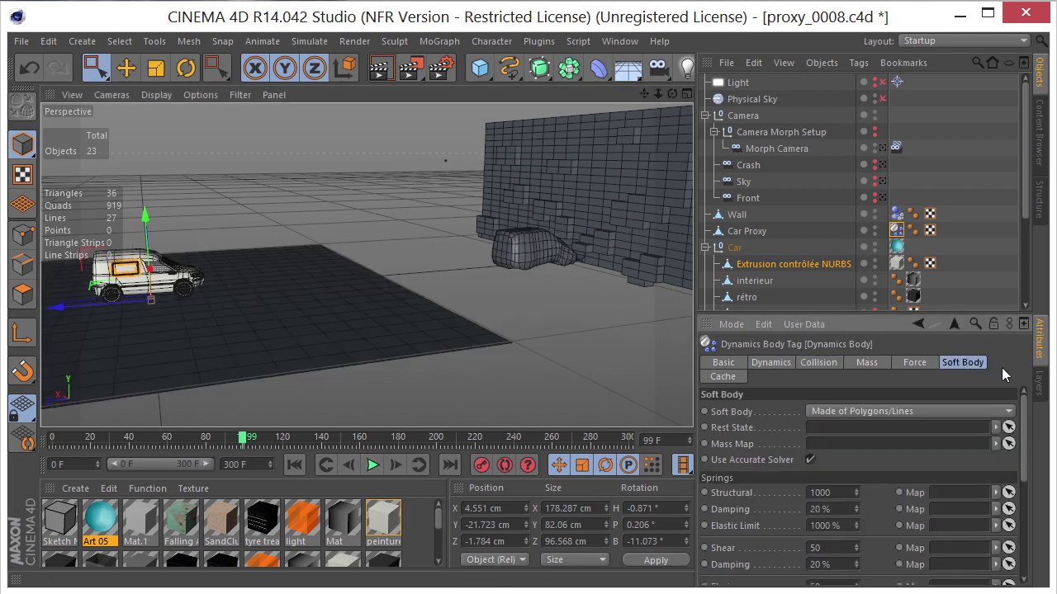
pyautogui.moveTo(1021, 426); pyautogui.dragTo(1026, 528)
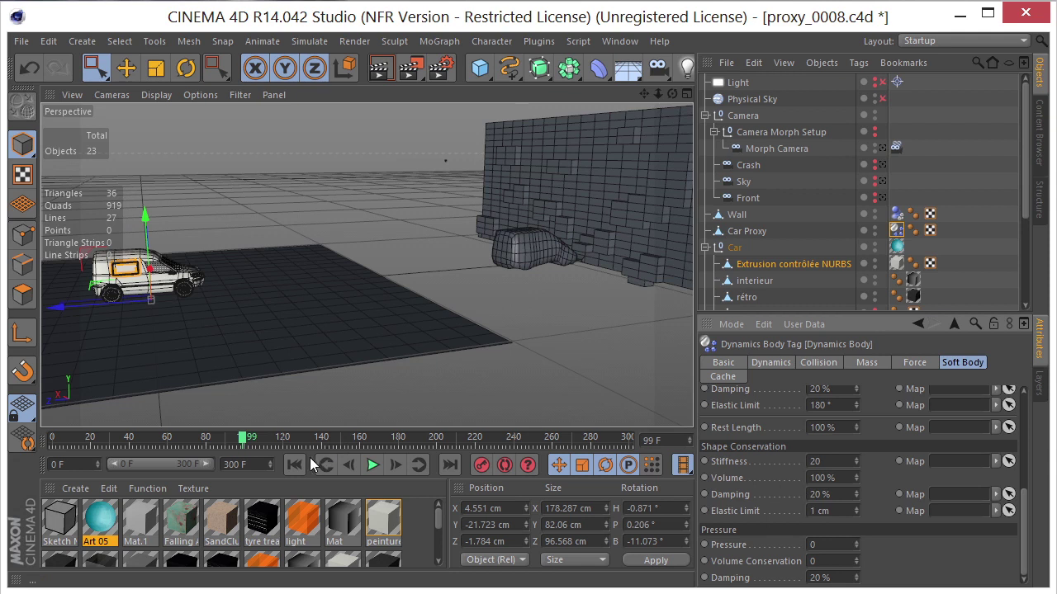
pyautogui.click(295, 465)
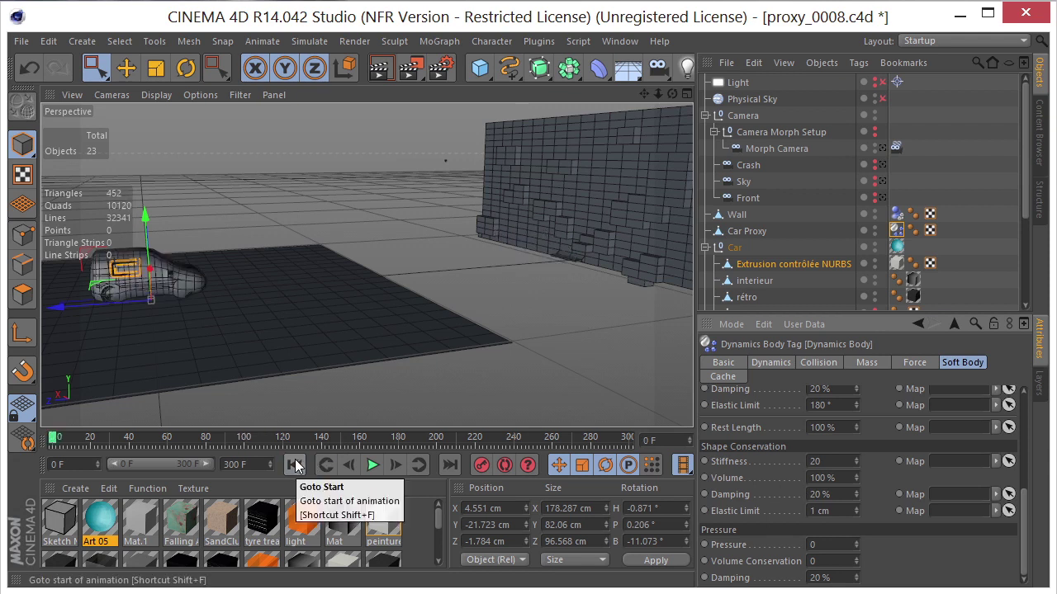
# Add a Mesh deformer and place it inside the Car group as its first child
pyautogui.moveTo(658, 93); pyautogui.dragTo(181, 277)
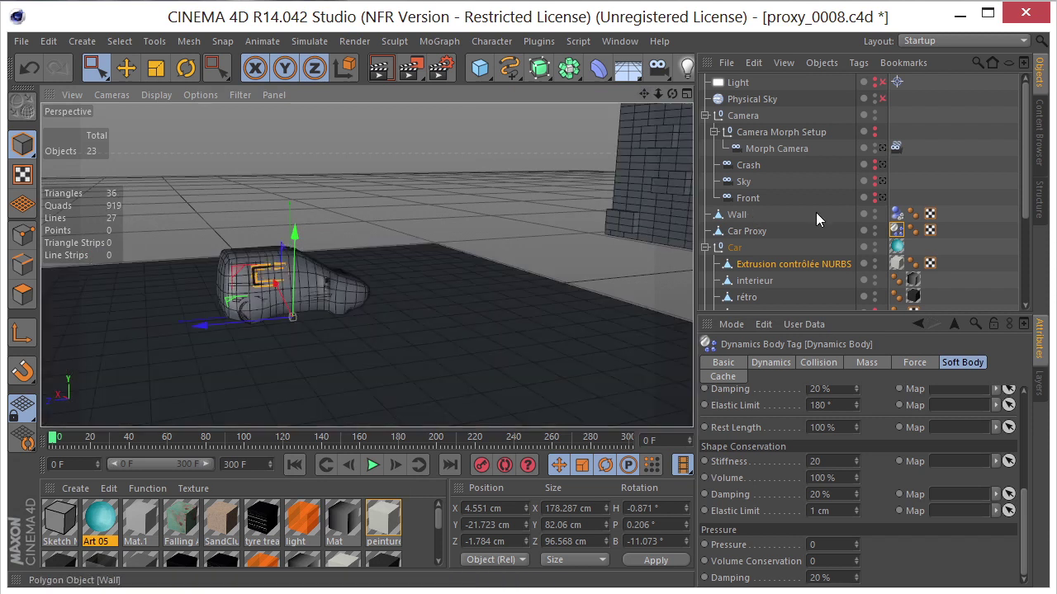
pyautogui.click(732, 247)
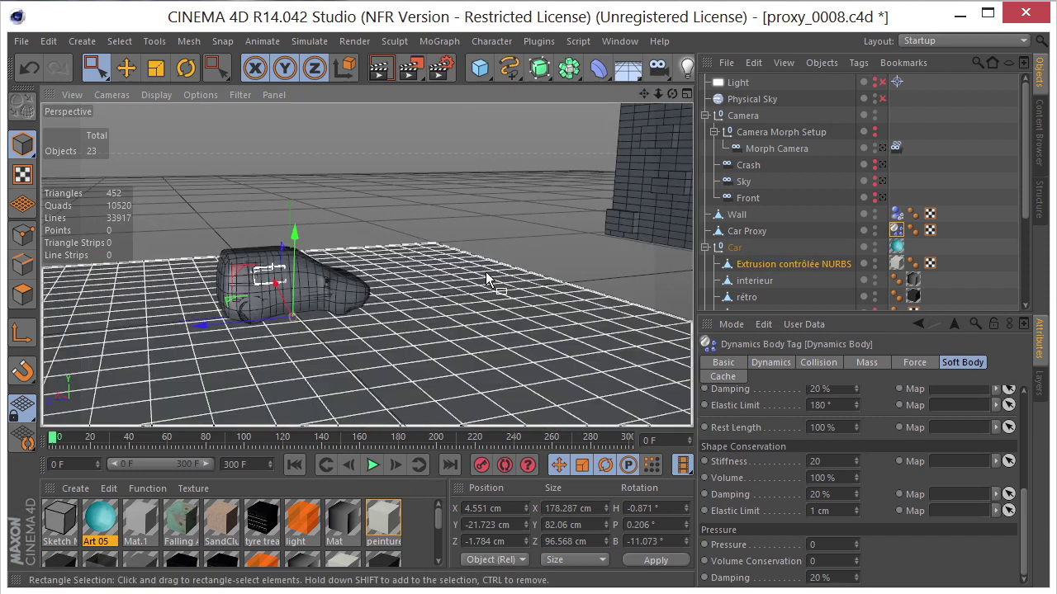
pyautogui.click(704, 248)
pyautogui.click(704, 248)
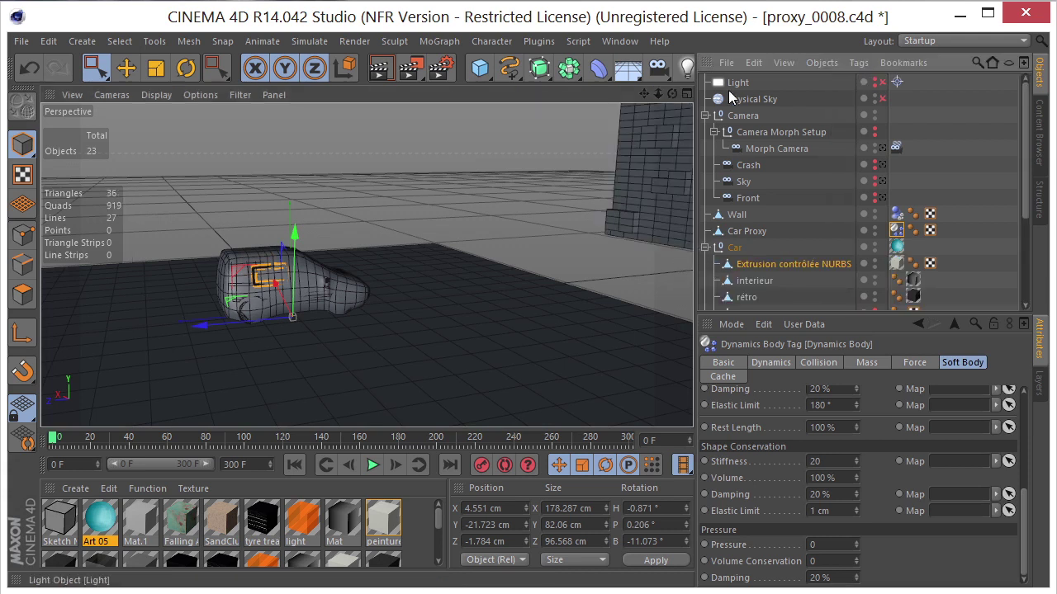
pyautogui.click(598, 69)
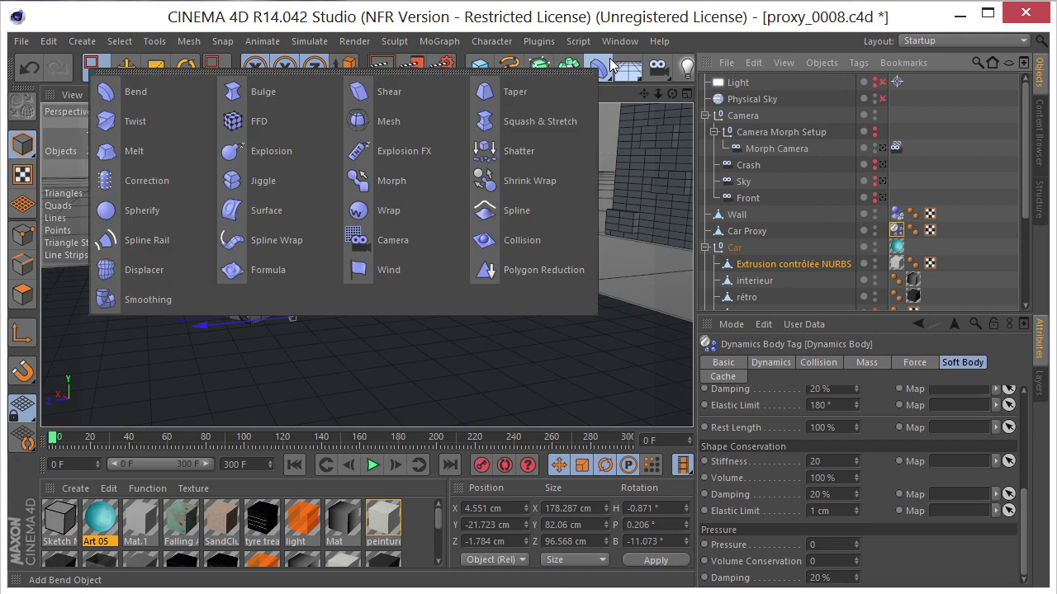
pyautogui.click(367, 122)
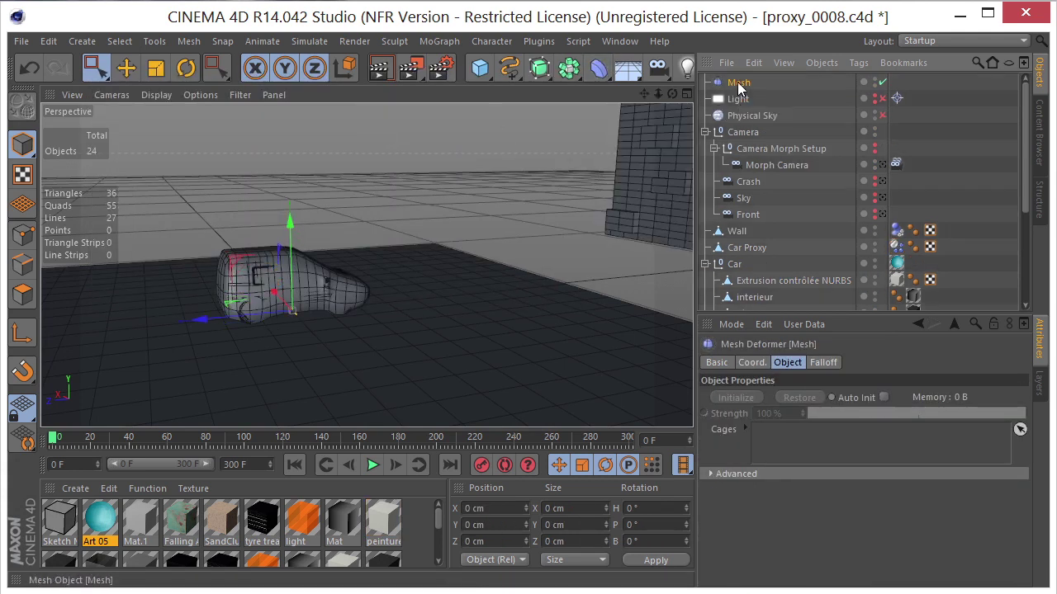
pyautogui.moveTo(739, 89); pyautogui.dragTo(737, 279)
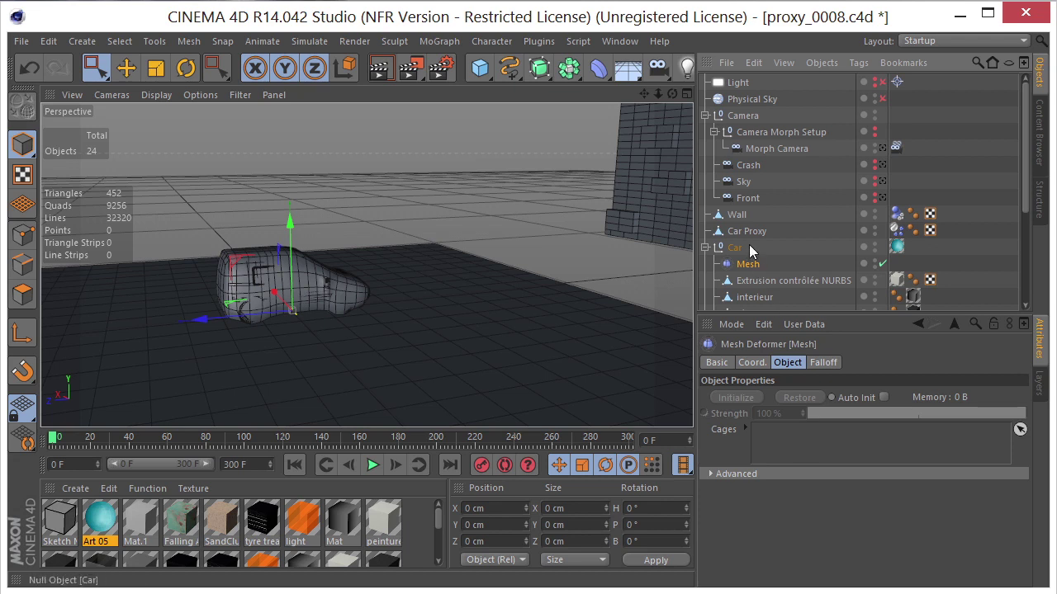
# Assign Car Proxy as the Mesh deformer's cage with External set to Surface (Area), and initialize the deformer
pyautogui.moveTo(753, 232); pyautogui.dragTo(768, 446)
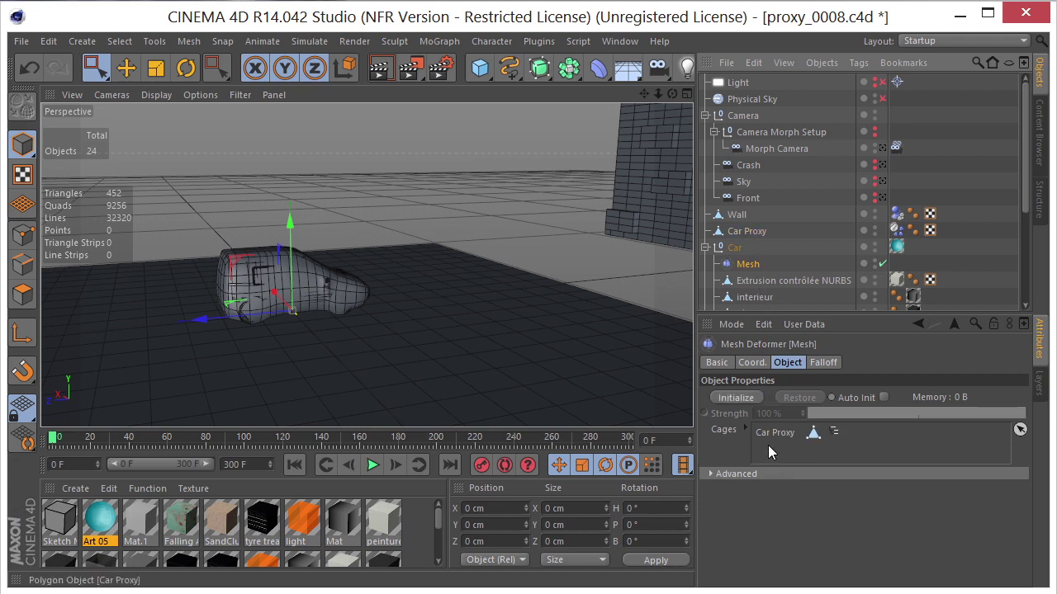
pyautogui.click(710, 475)
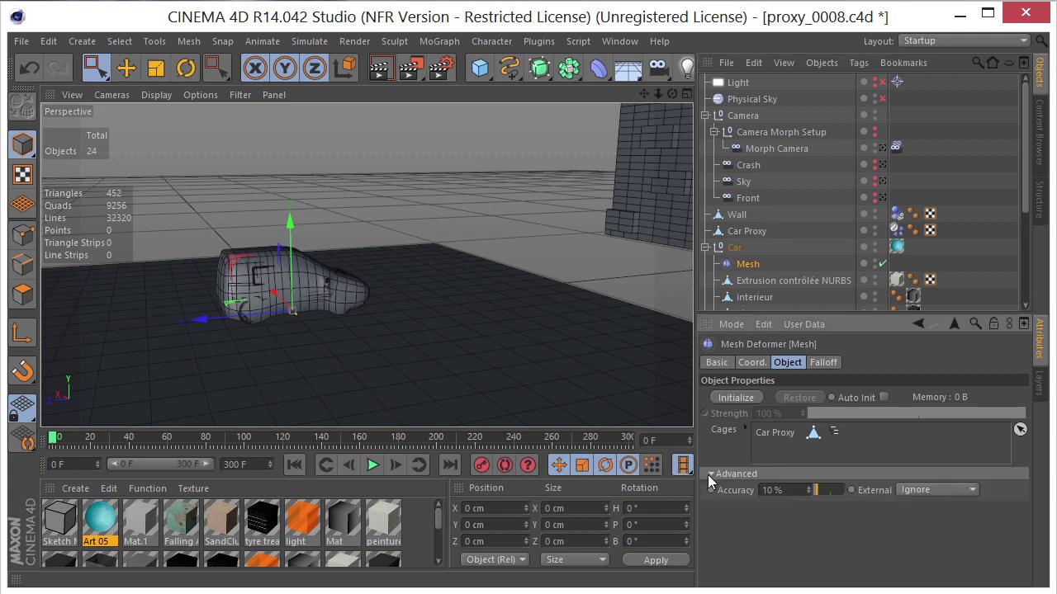
pyautogui.click(937, 491)
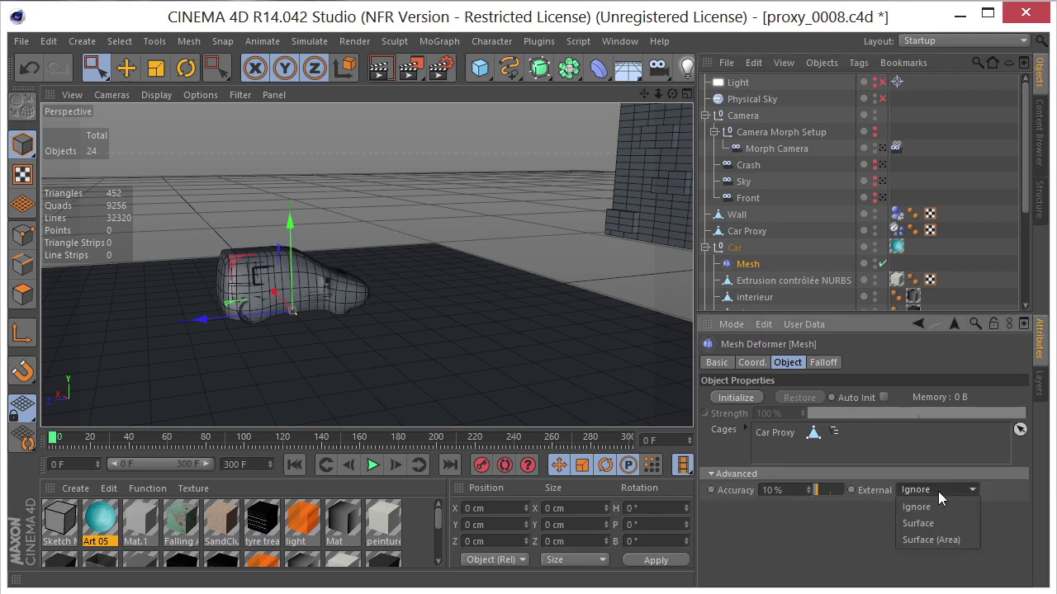
pyautogui.click(930, 541)
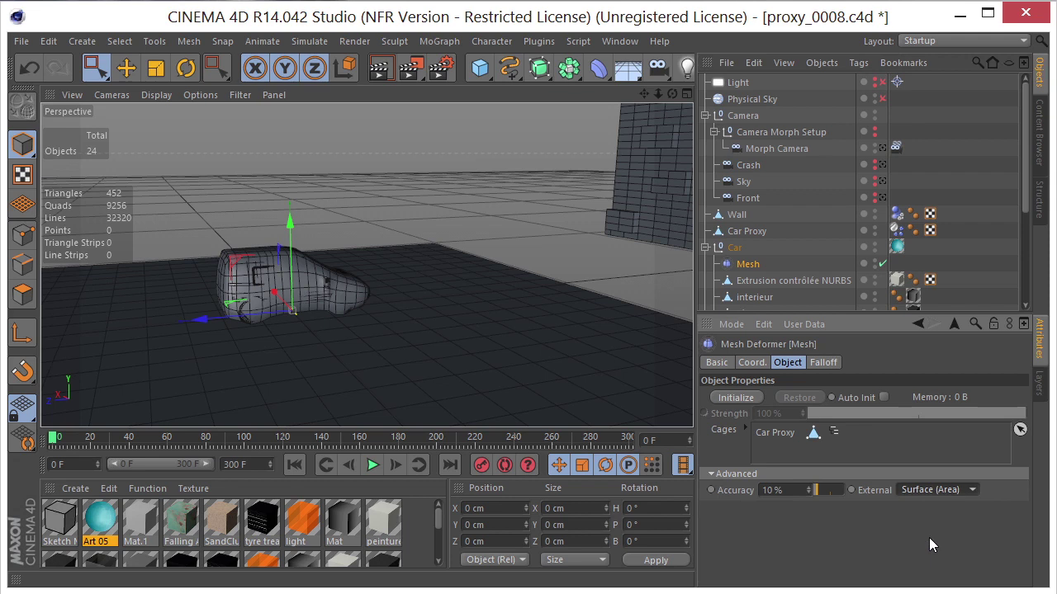
pyautogui.click(734, 398)
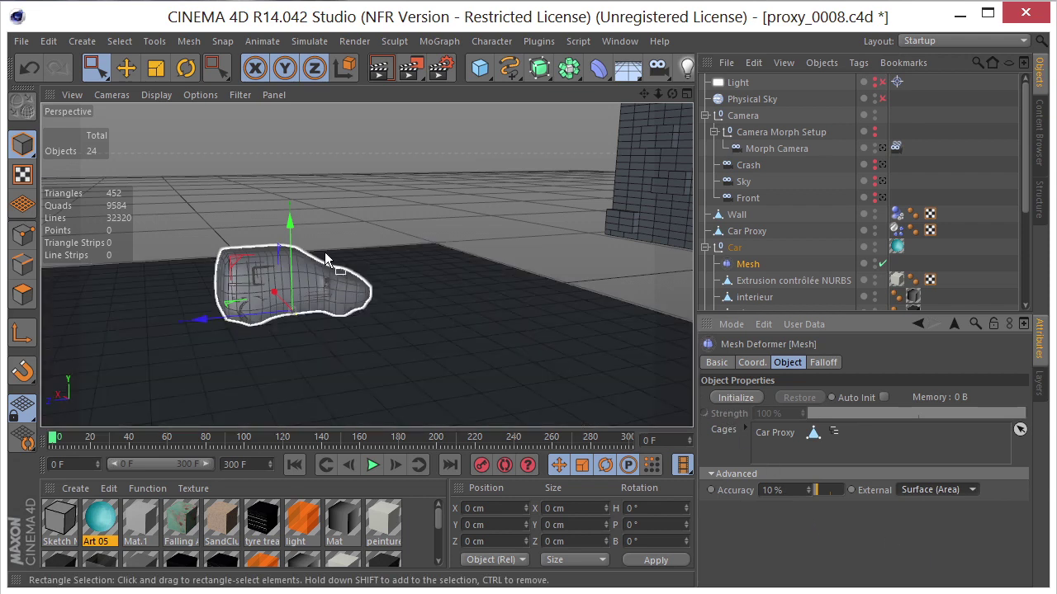
# Initialize the Mesh deformer and play the crash simulation up to frame 80
pyautogui.click(739, 397)
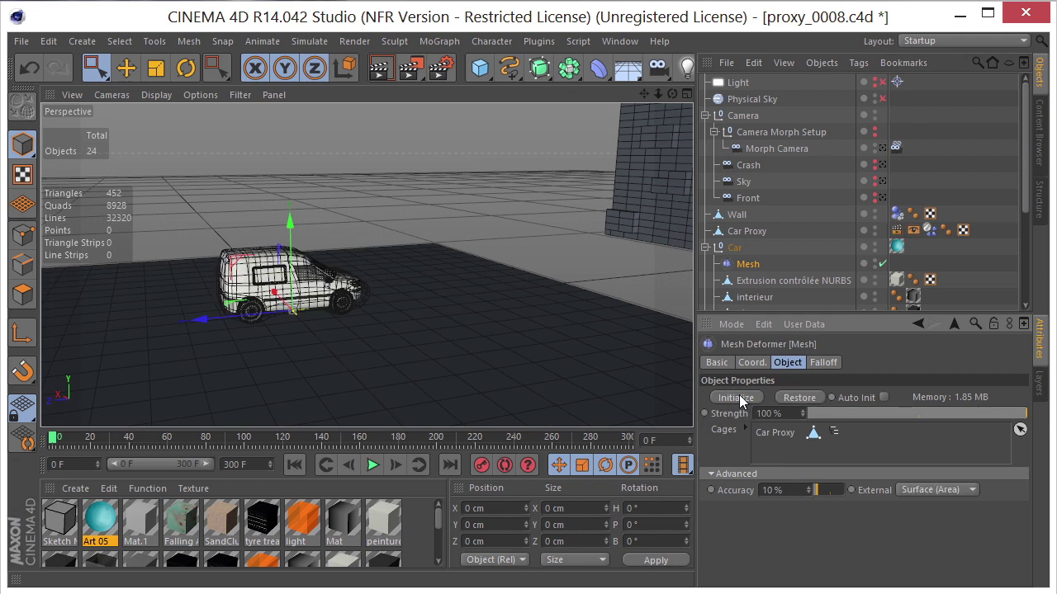
pyautogui.moveTo(644, 94); pyautogui.dragTo(580, 119)
pyautogui.moveTo(367, 265); pyautogui.dragTo(353, 261)
pyautogui.moveTo(647, 98); pyautogui.dragTo(355, 263)
pyautogui.moveTo(672, 94); pyautogui.dragTo(363, 264)
pyautogui.moveTo(658, 93); pyautogui.dragTo(628, 100)
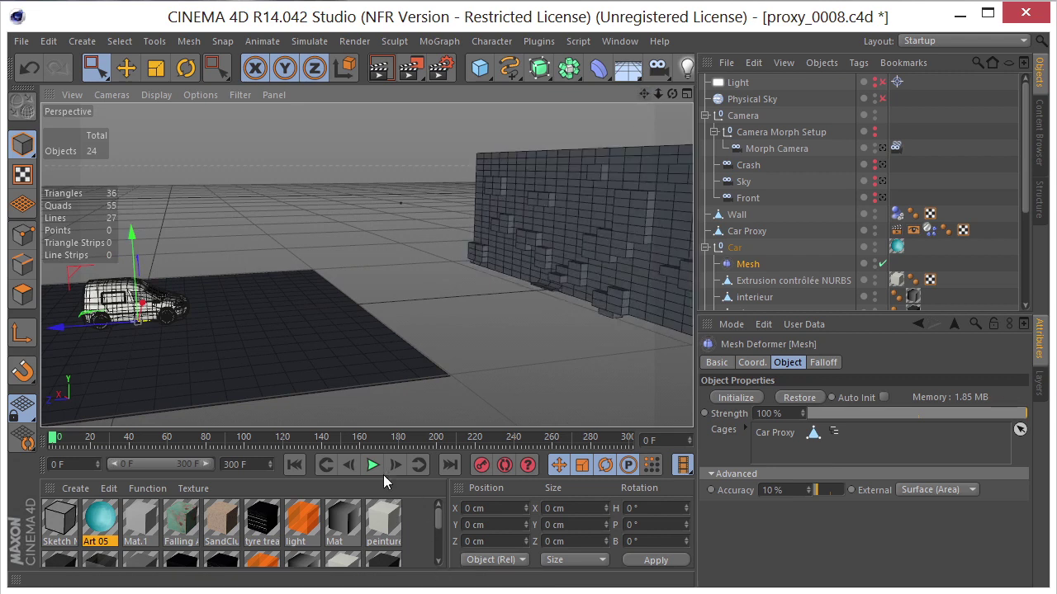
pyautogui.click(373, 466)
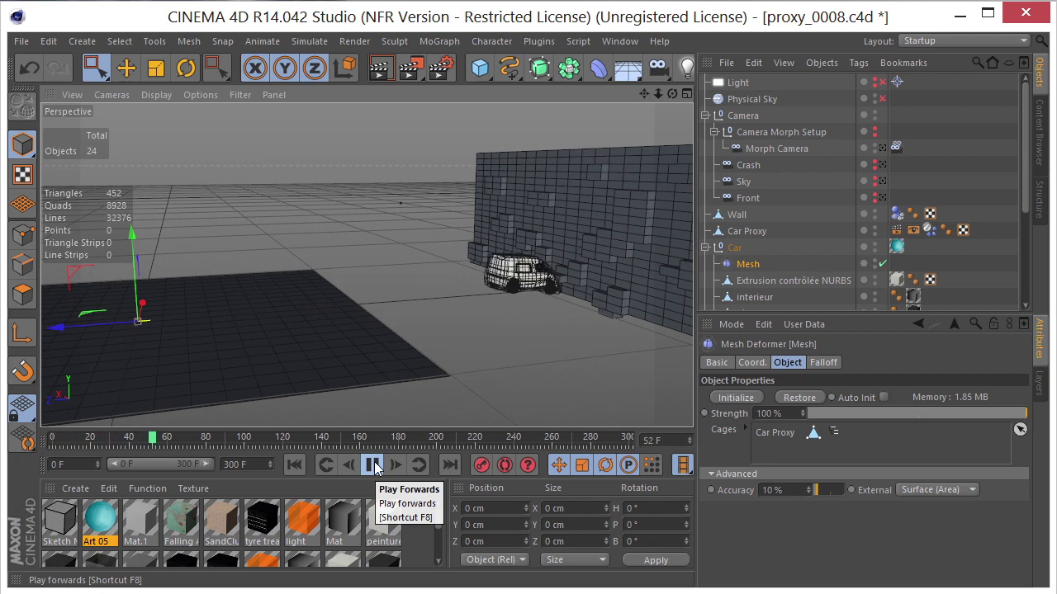
pyautogui.click(372, 466)
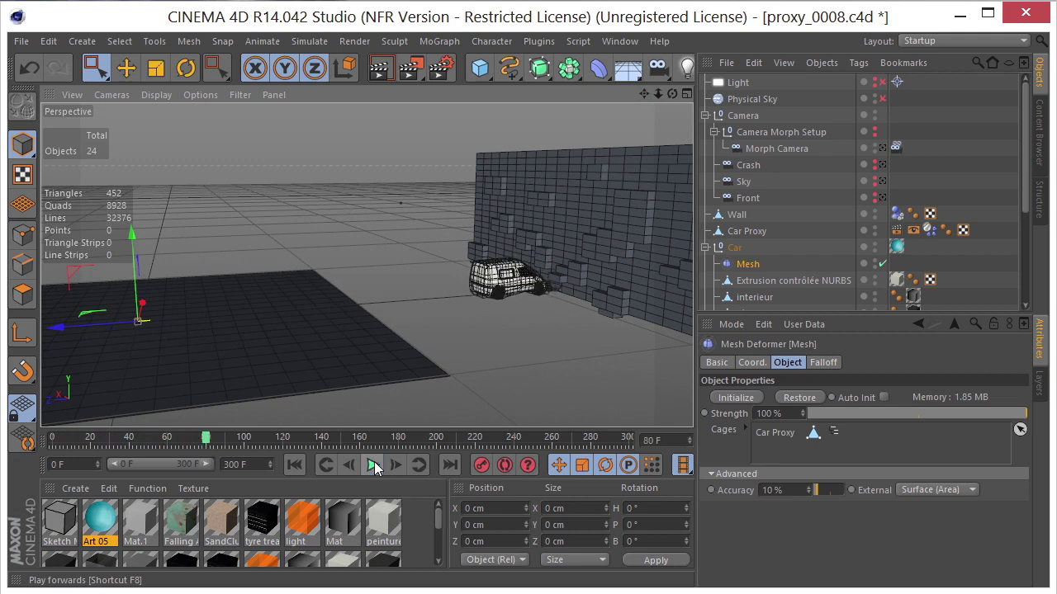
# Select the car body and render a close-up view of the car against the wall at frame 80
pyautogui.click(503, 282)
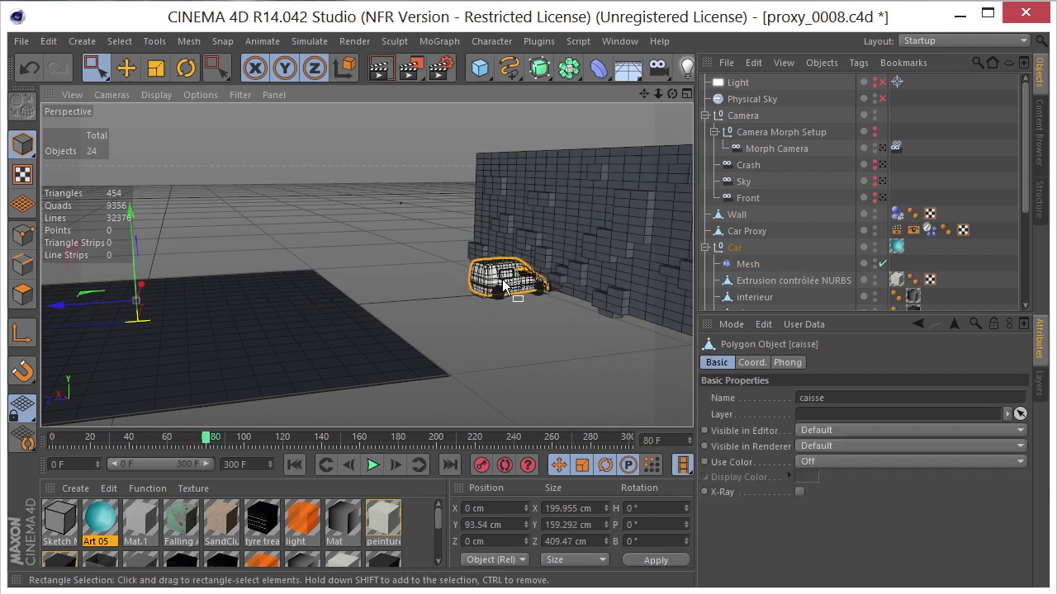
pyautogui.scroll(3, 503, 283)
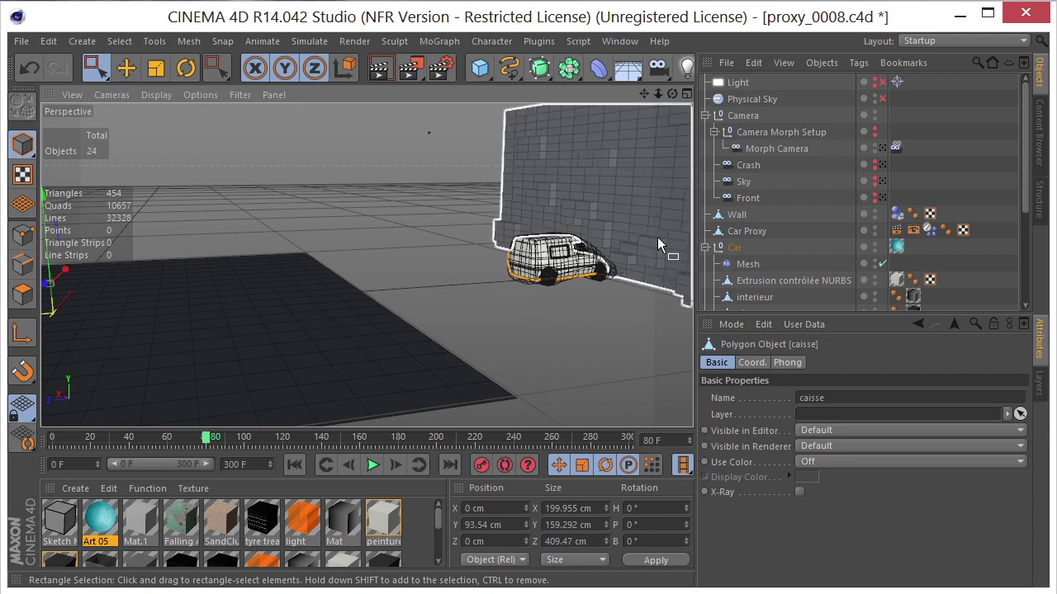
pyautogui.scroll(6, 595, 197)
pyautogui.moveTo(643, 93)
pyautogui.mouseDown()
pyautogui.moveTo(570, 97)
pyautogui.moveTo(642, 93)
pyautogui.mouseUp()
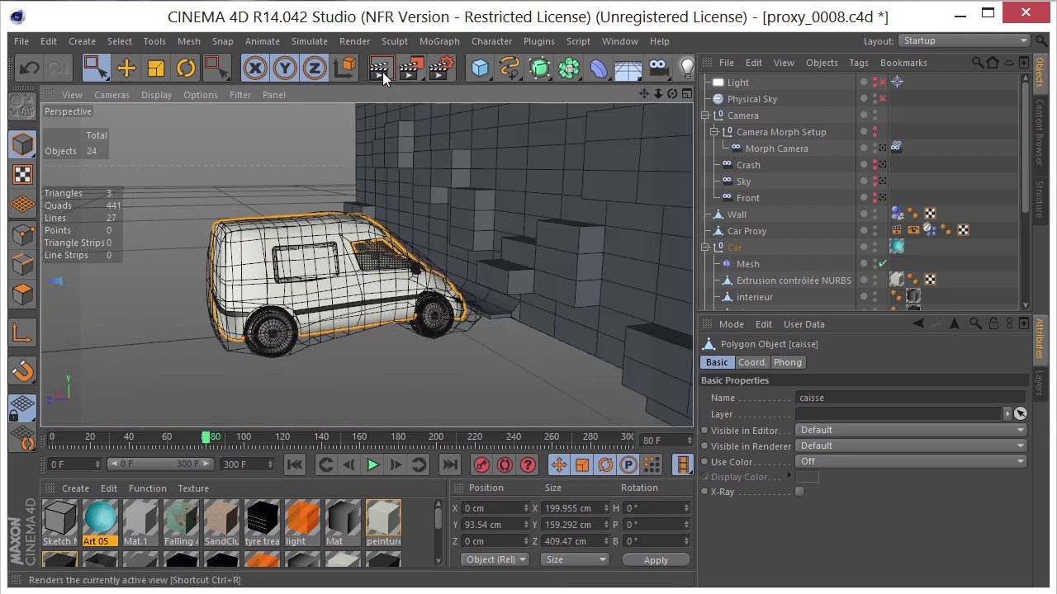
pyautogui.click(380, 69)
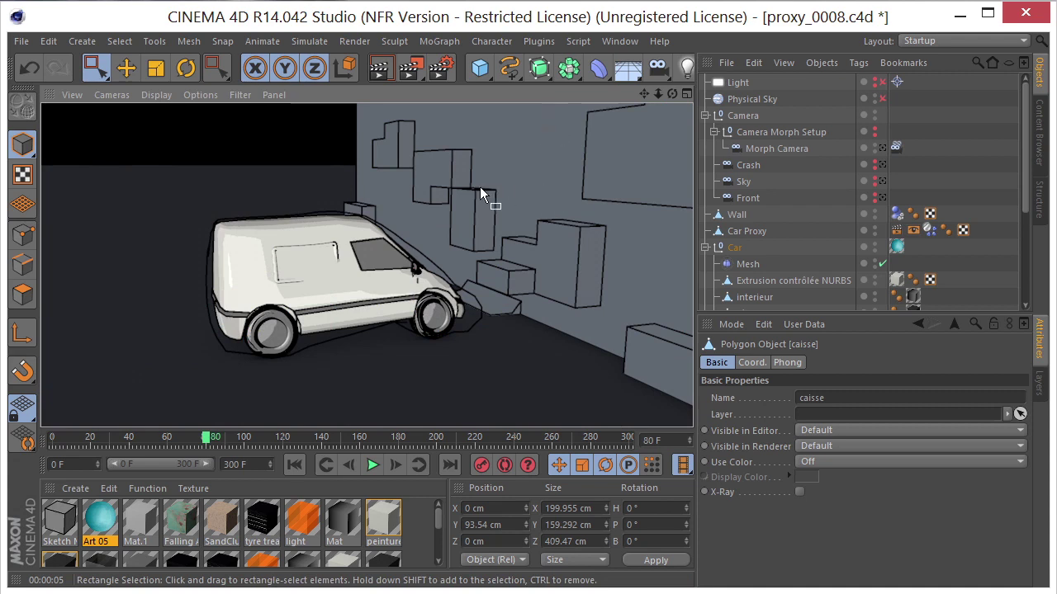
# Disable the Sketch and Toon effect in the render settings and render the close-up view again
pyautogui.click(440, 67)
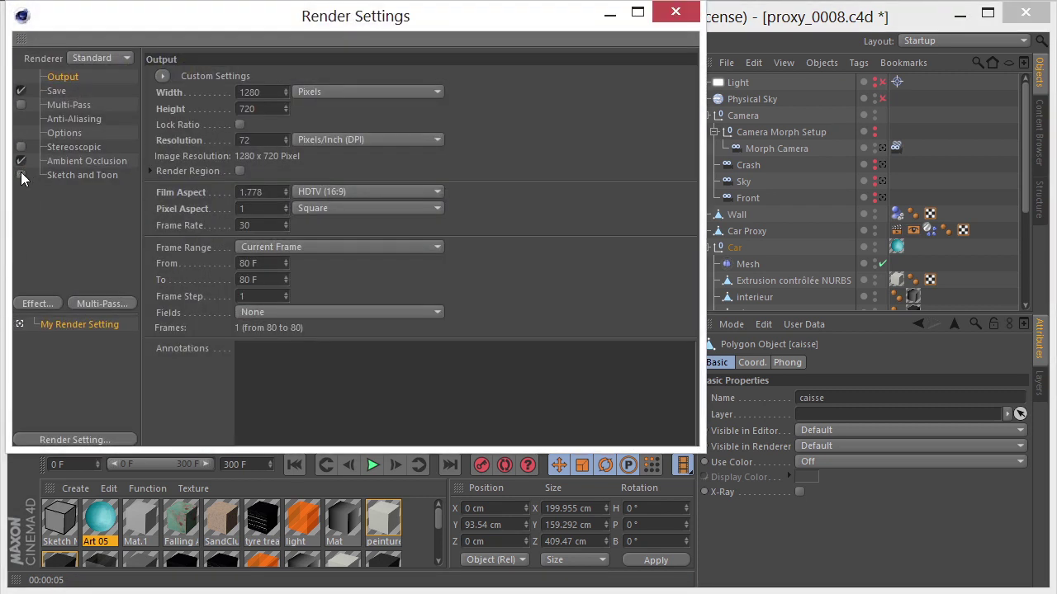
pyautogui.click(675, 12)
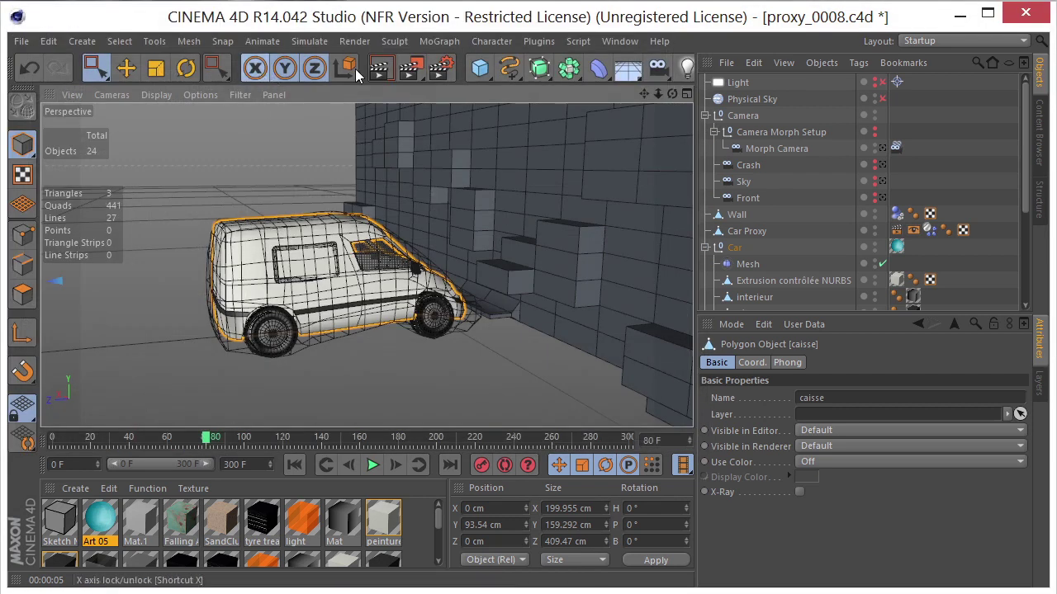
pyautogui.click(377, 70)
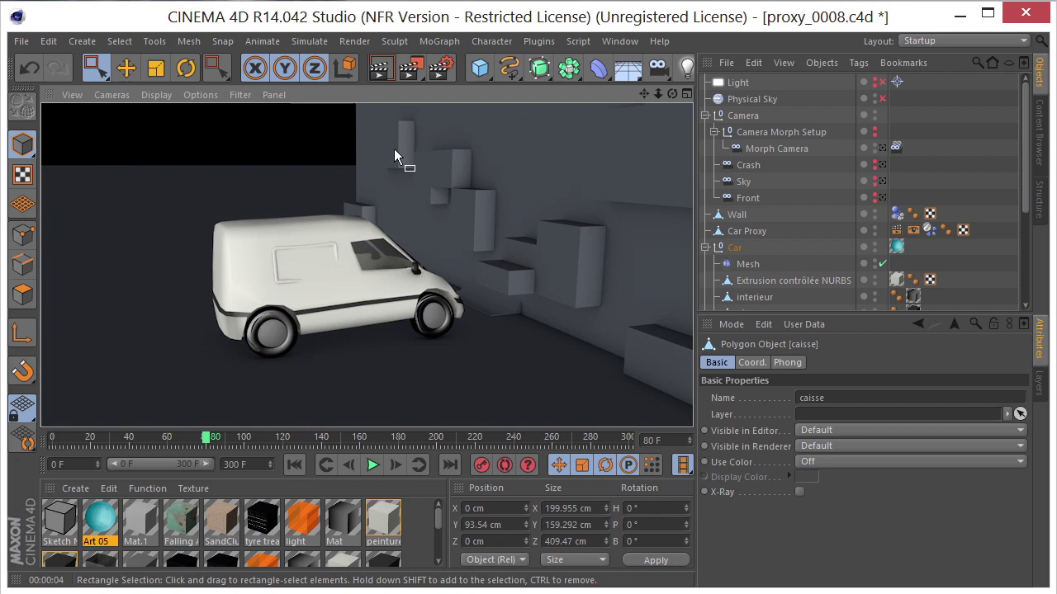
# Enable the Light and Physical Sky, and unhide the camera objects to look through the Morph Camera
pyautogui.click(882, 97)
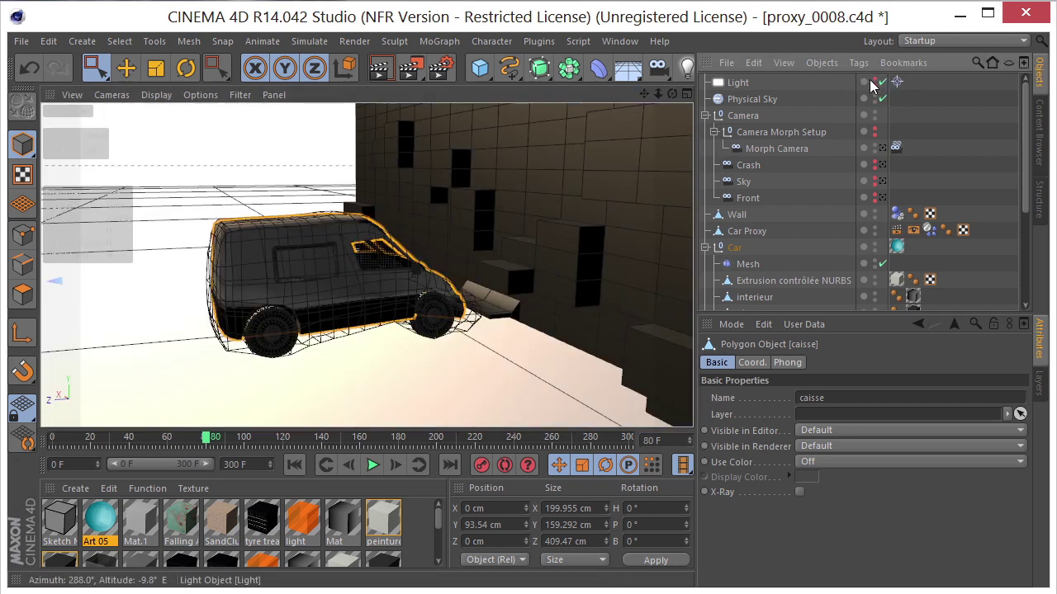
pyautogui.click(876, 132)
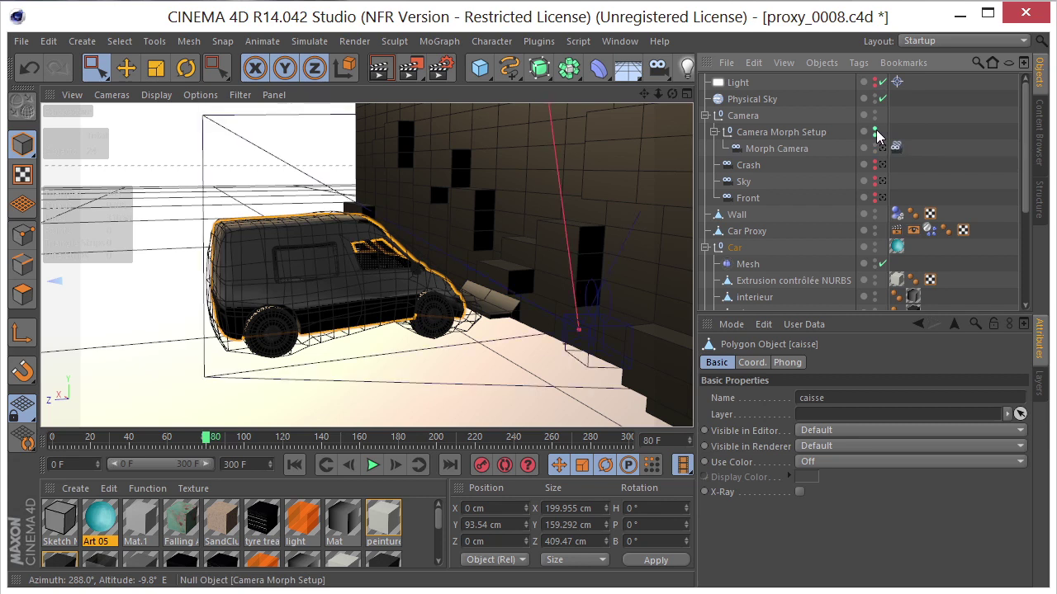
pyautogui.moveTo(877, 132); pyautogui.dragTo(872, 198)
pyautogui.click(870, 198)
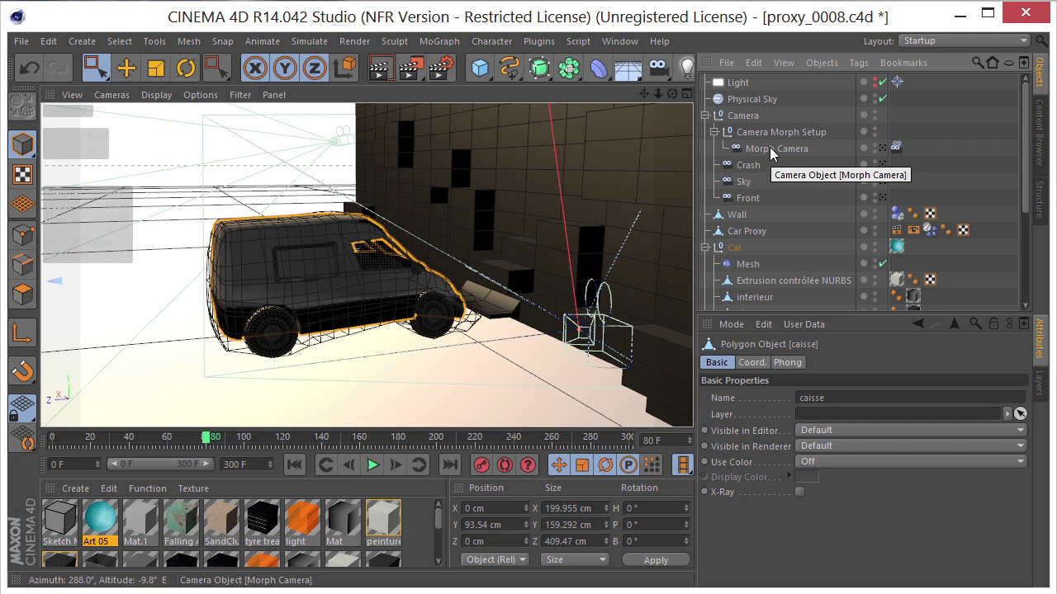
pyautogui.click(883, 149)
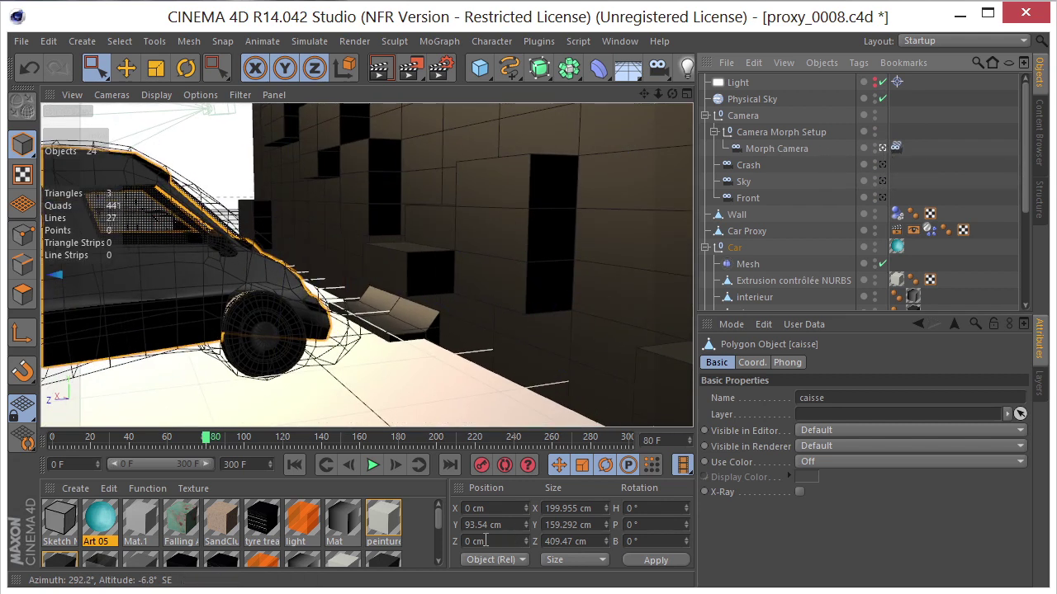
# Play the animation from the start up to frame 57 and render the Morph Camera view
pyautogui.click(322, 464)
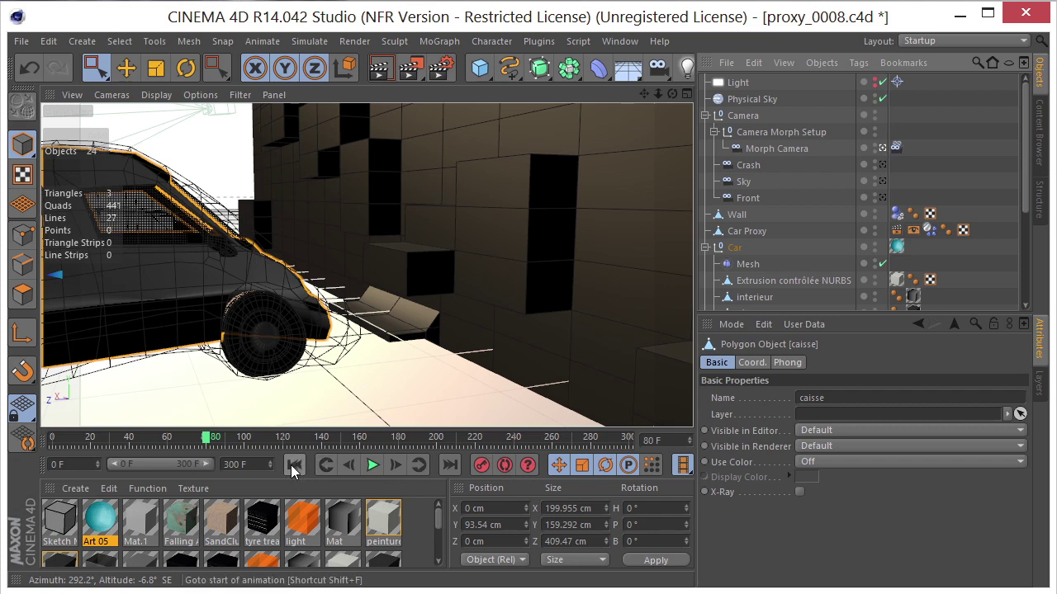
pyautogui.click(374, 466)
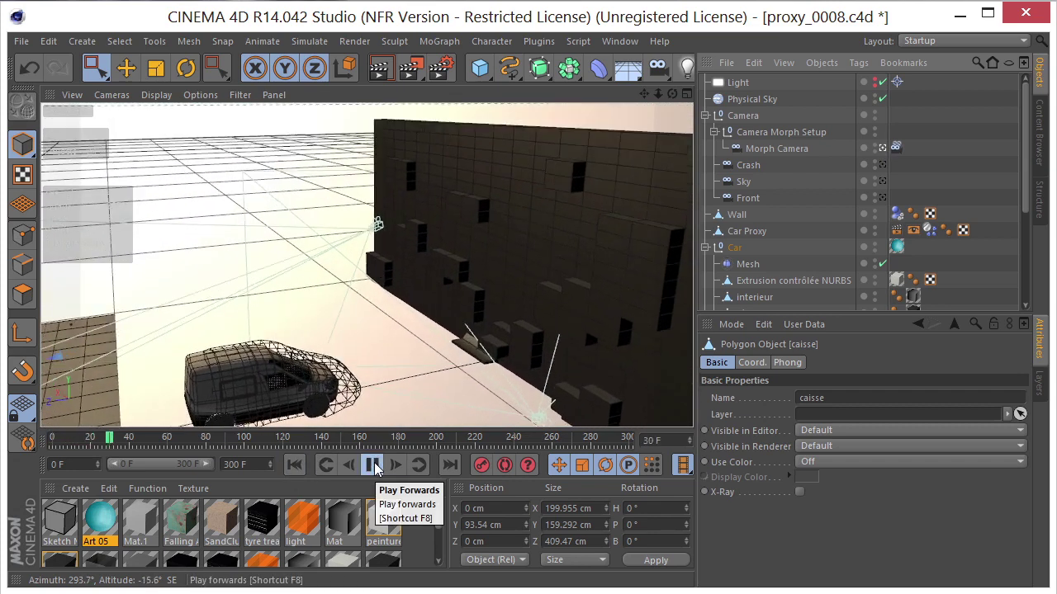
pyautogui.click(374, 465)
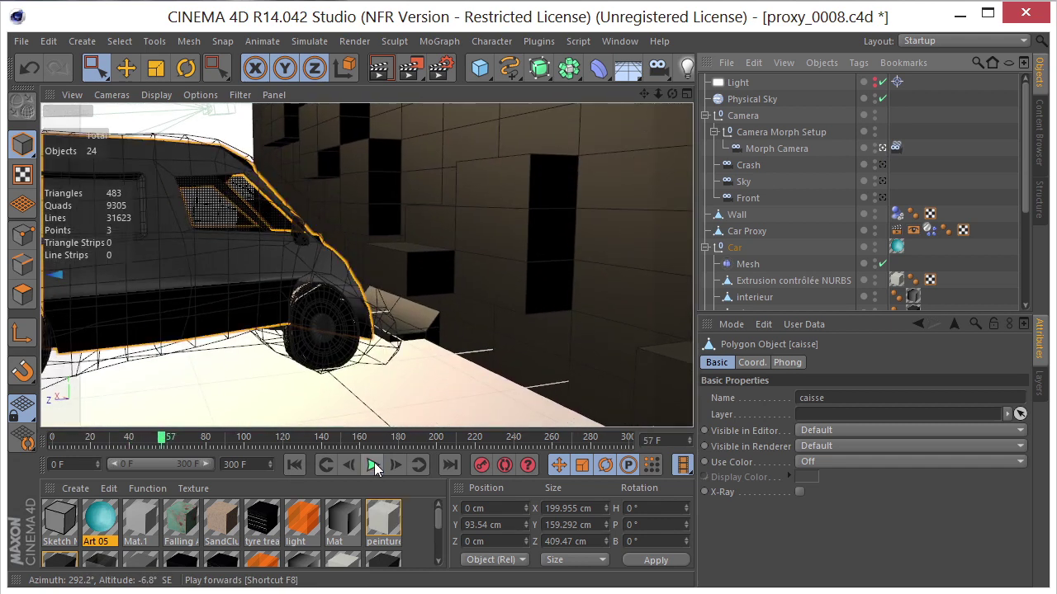
pyautogui.click(376, 81)
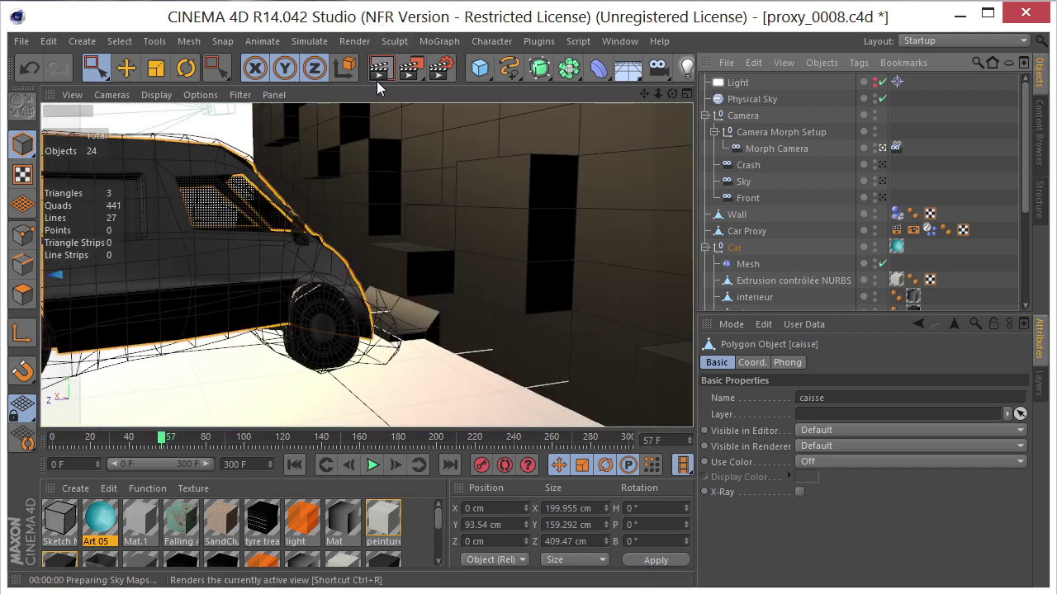